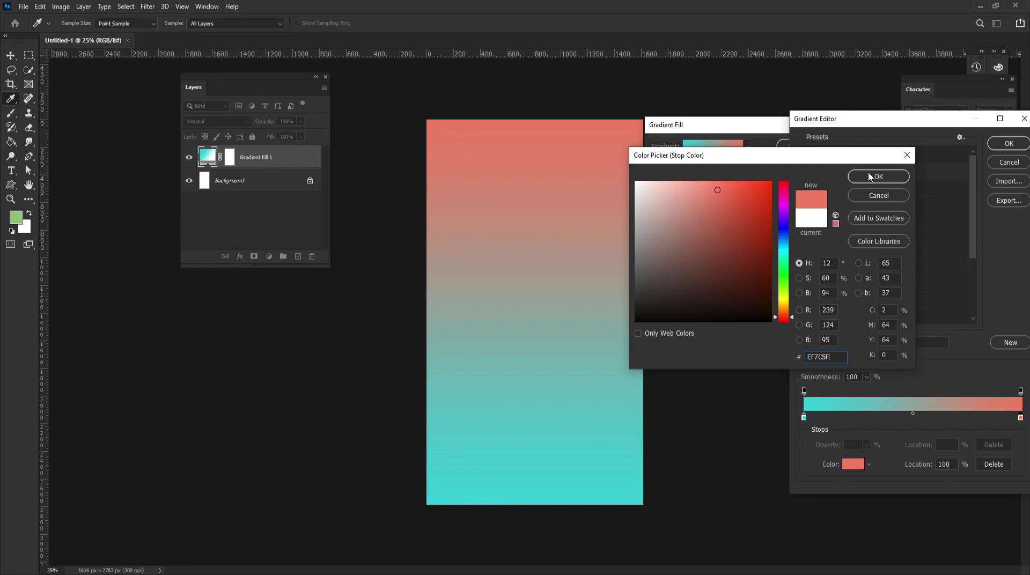
Step: Confirm stop colour EF7C5F, swap the gradient's coral and turquoise ends so turquoise is at the canvas top, and apply the gradient fill
left_click(877, 176)
mouse_move(804, 417)
left_mouse_down()
mouse_move(1021, 417)
mouse_move(804, 418)
left_mouse_up()
left_click(1020, 418)
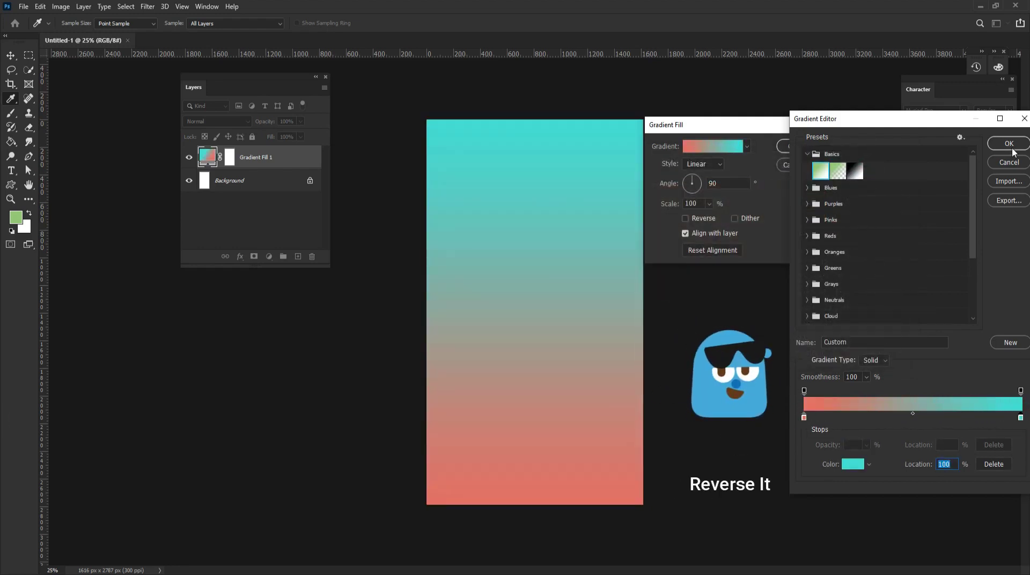
left_click(1011, 148)
left_click(785, 148)
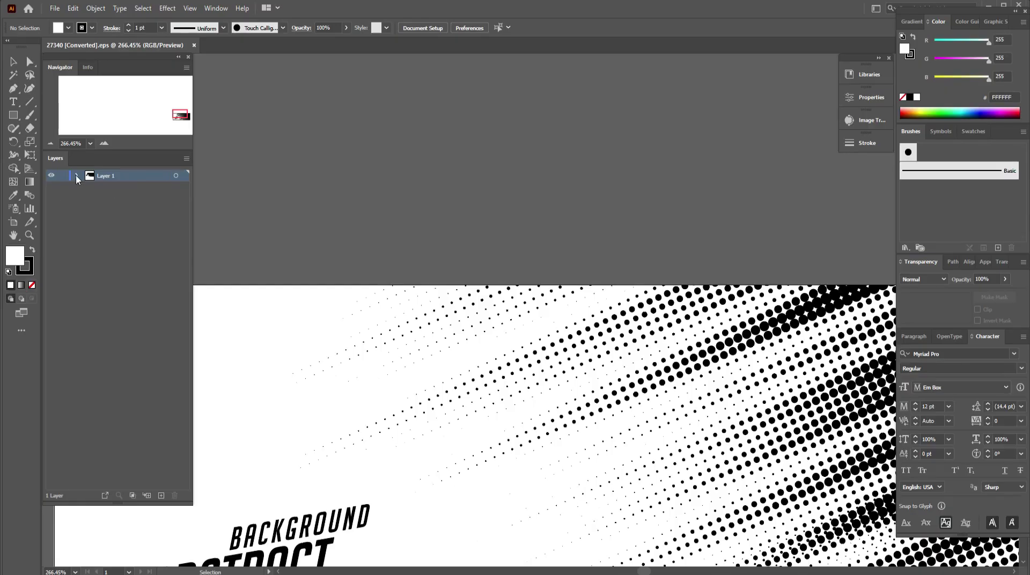
Step: In Illustrator, expand Layer 1 and its group, and hide the nested text group and white rectangle, keeping the halftone clip group visible
left_click(77, 176)
left_click(90, 187)
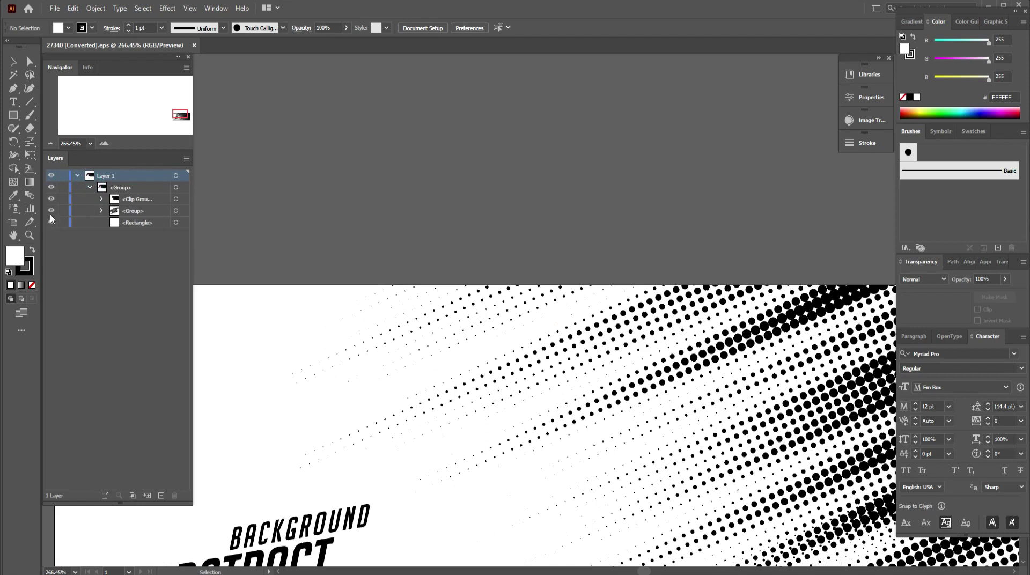
left_click(51, 210)
left_click(51, 223)
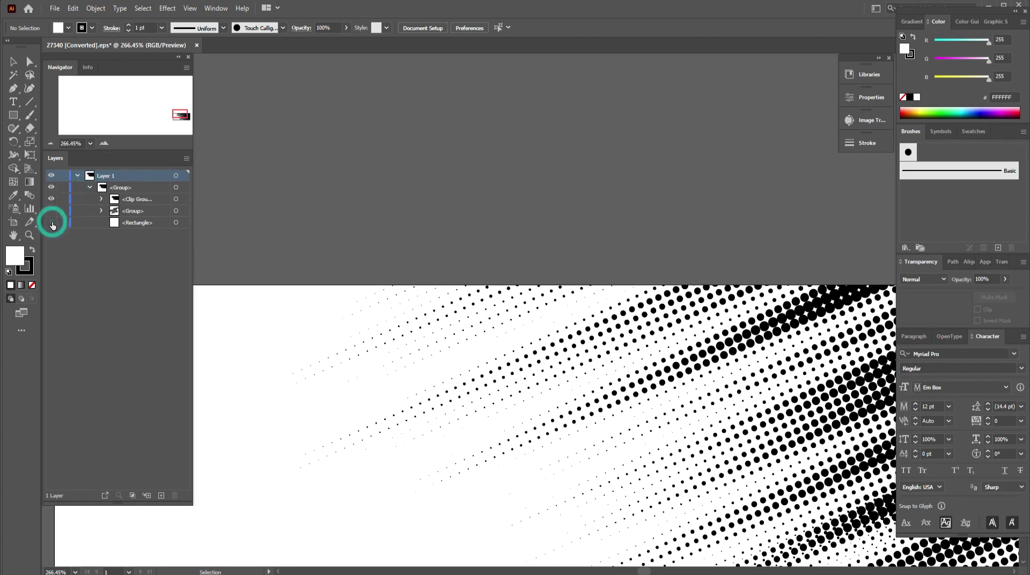
left_click(52, 199)
left_click(51, 199)
Step: Export the halftone artwork for web as a transparent PNG-24 named pattern on the Desktop, and close Illustrator
left_click(54, 10)
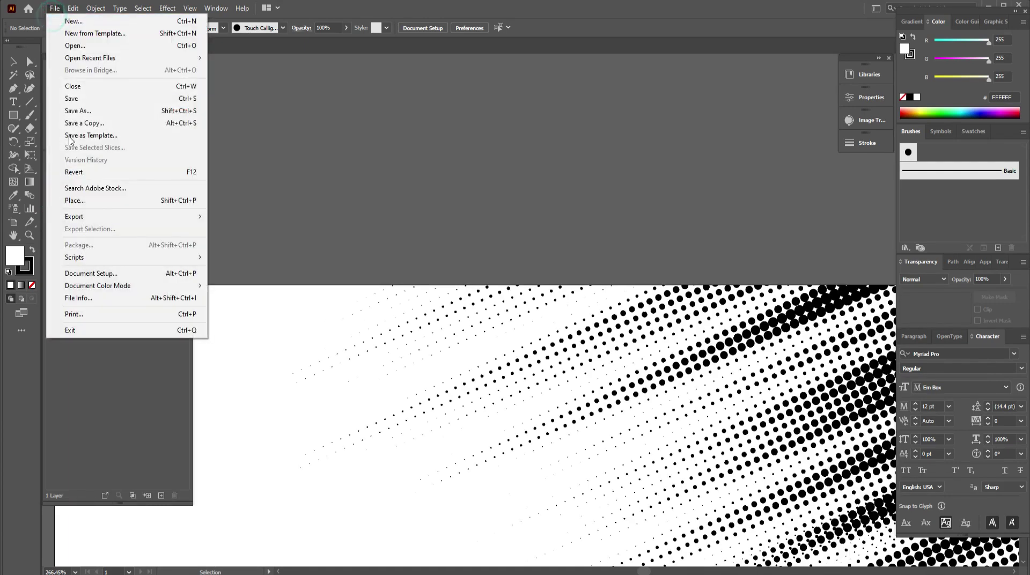
left_click(84, 217)
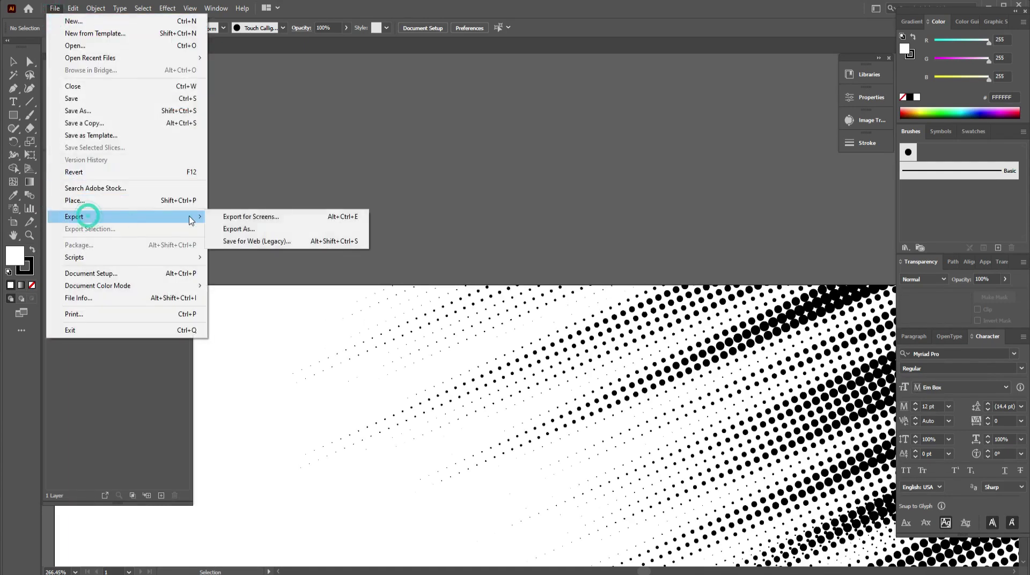
left_click(255, 241)
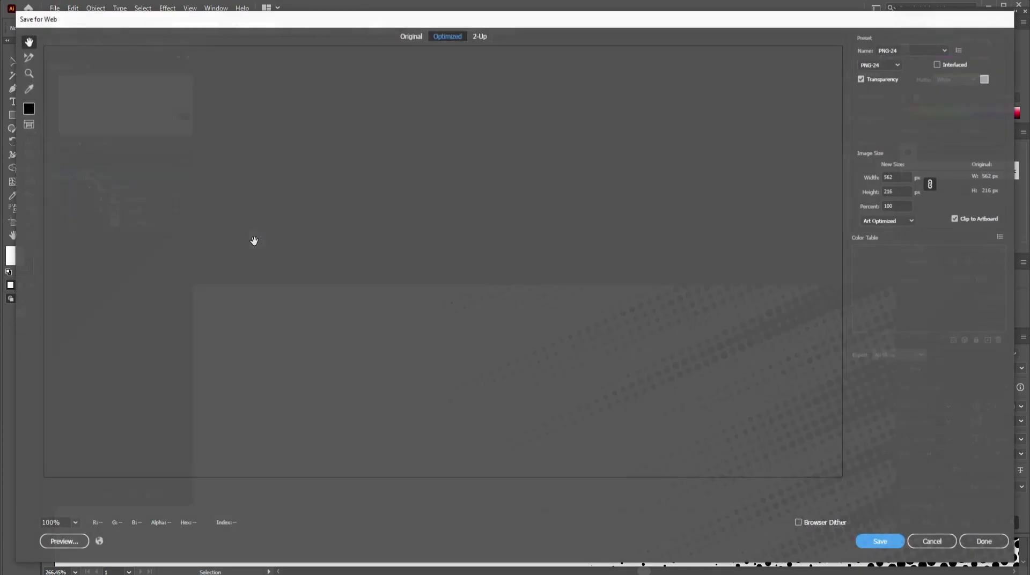
left_click(880, 542)
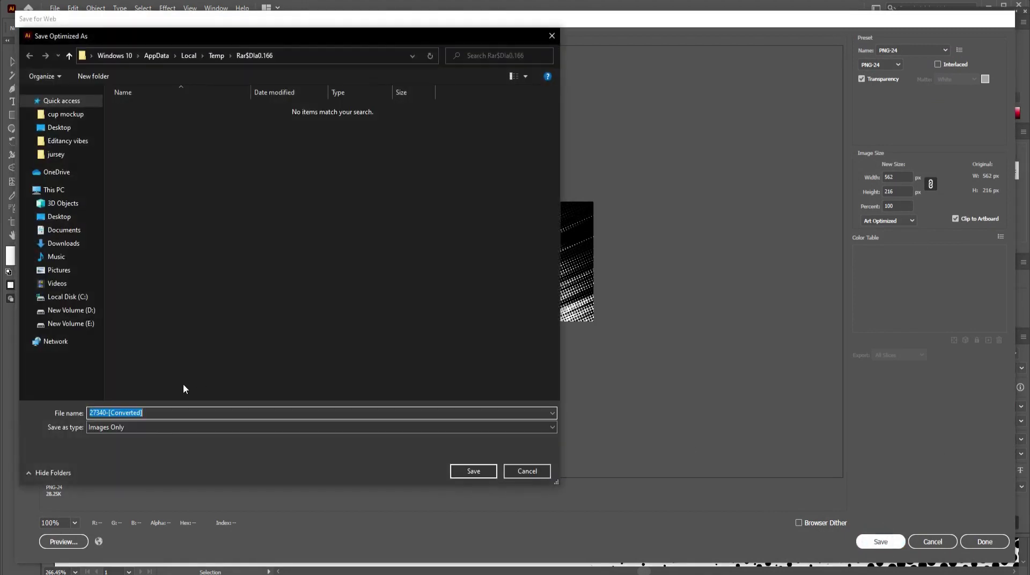
left_click(57, 217)
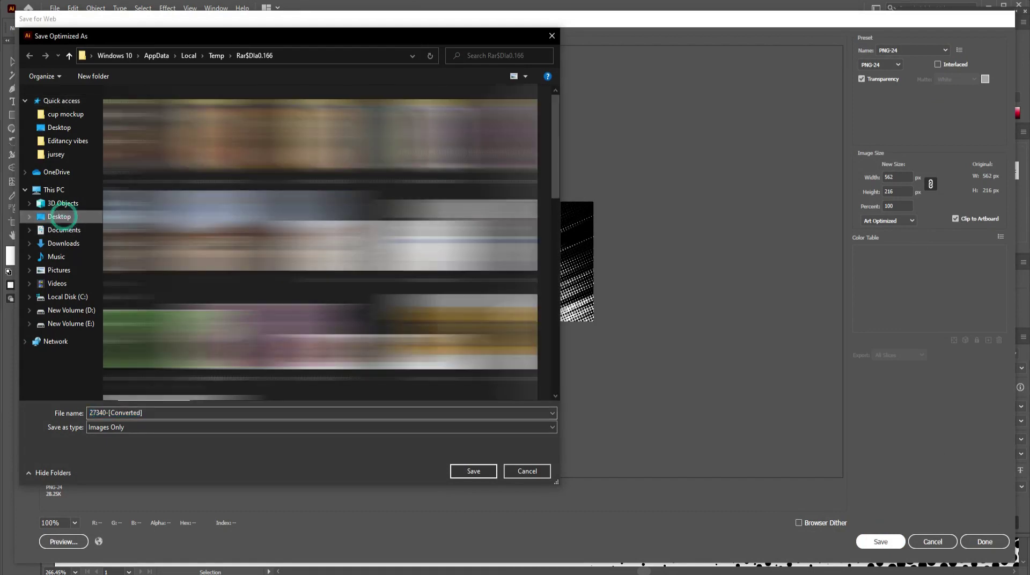
double_click(151, 417)
type("p")
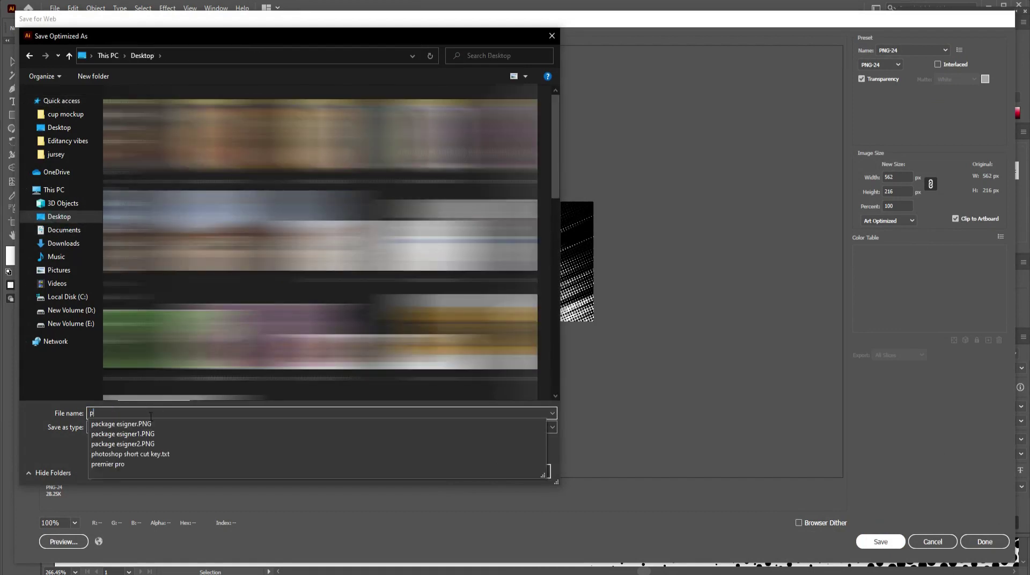
type("attern")
left_click(473, 471)
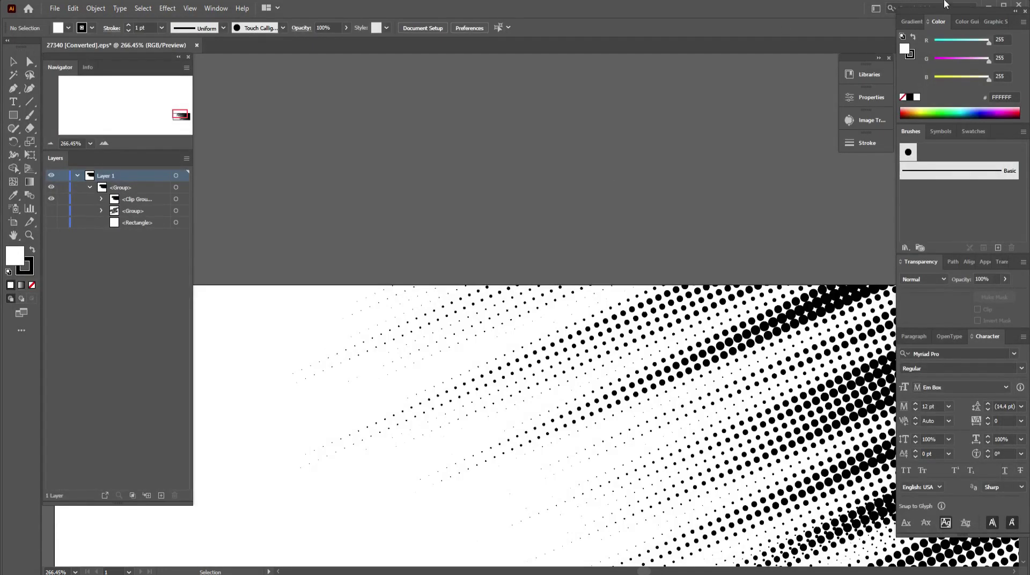
left_click(1019, 6)
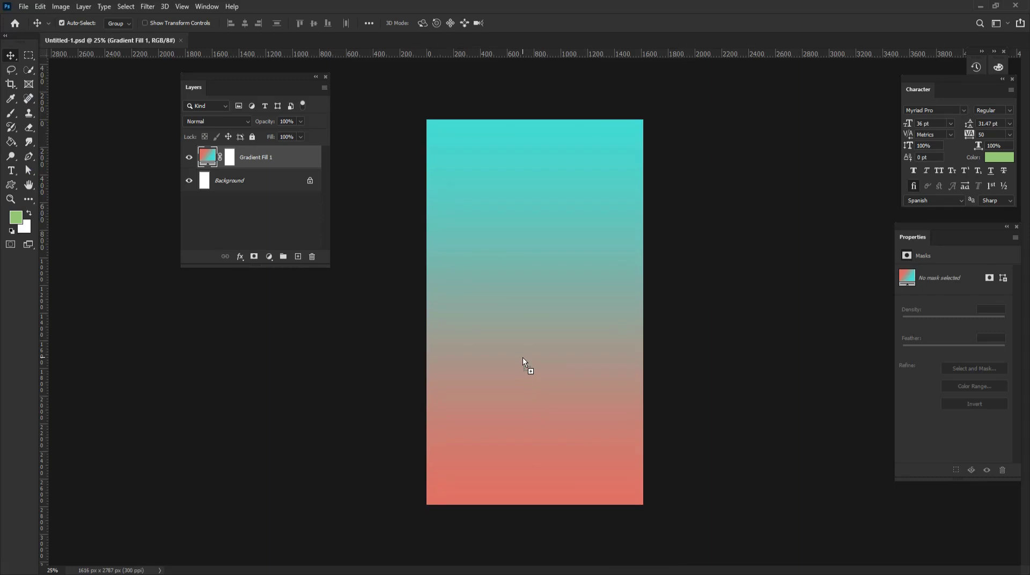
Step: Place the pattern image in the Photoshop gradient document, rotated 90°, and stretch it to cover the whole canvas
left_click_drag(523, 357, 523, 358)
left_click_drag(655, 264, 585, 421)
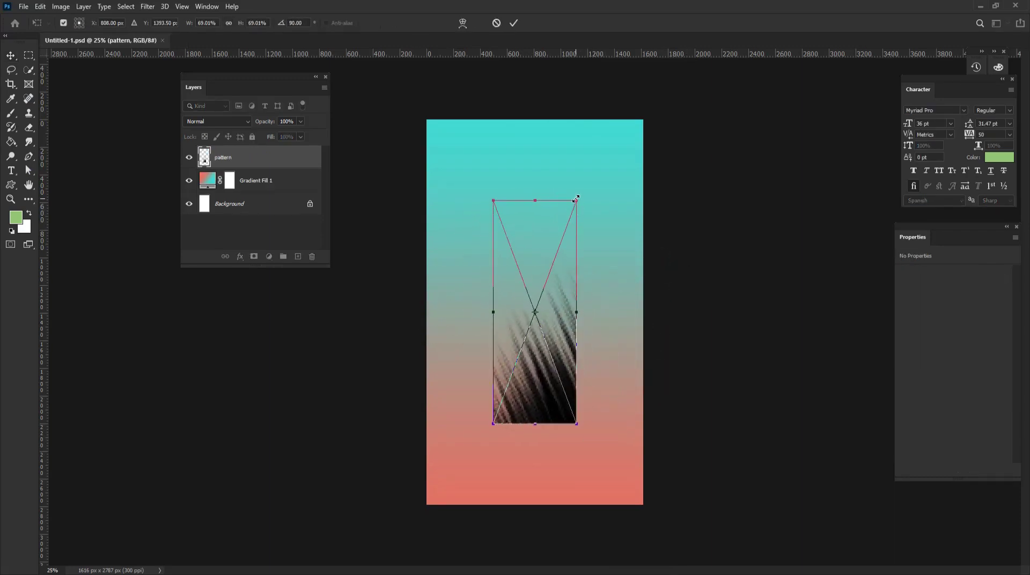
left_click_drag(578, 194, 635, 118)
mouse_move(633, 314)
left_mouse_down()
mouse_move(617, 314)
mouse_move(643, 314)
left_mouse_up()
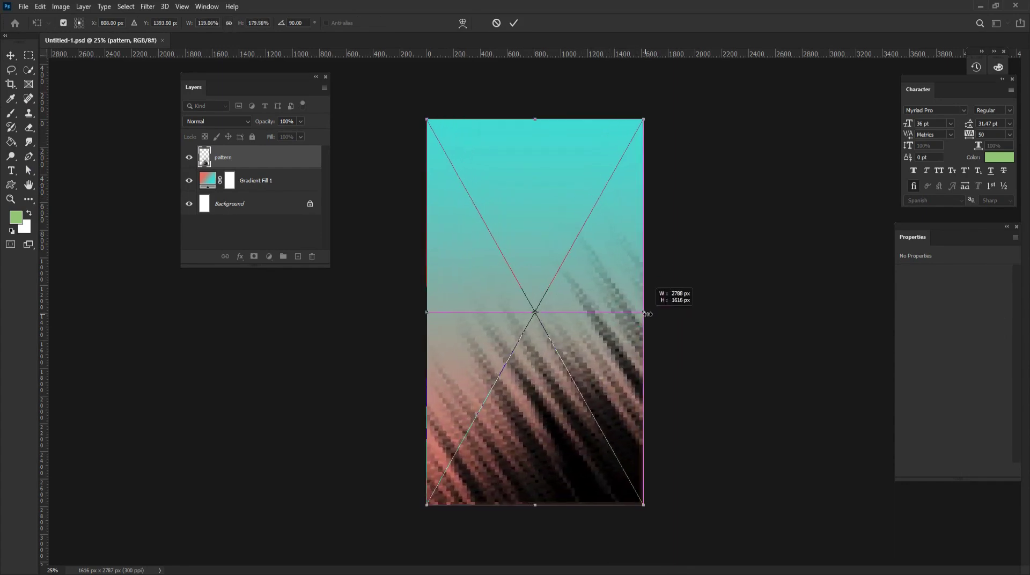
key("Return")
Step: Set the pattern layer's blend mode to Overlay and stamp all visible layers into a new layer
left_click(231, 122)
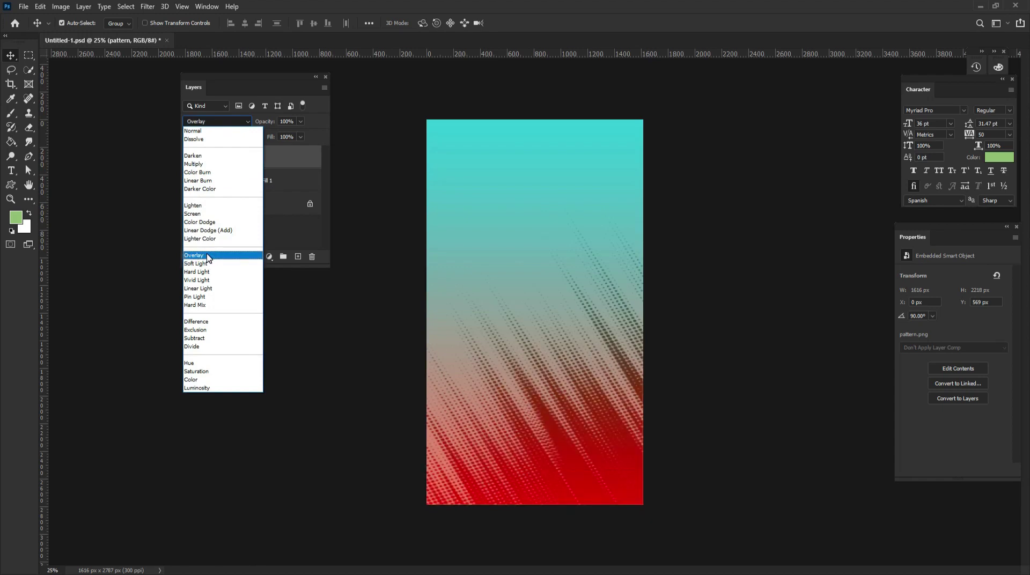
left_click(208, 256)
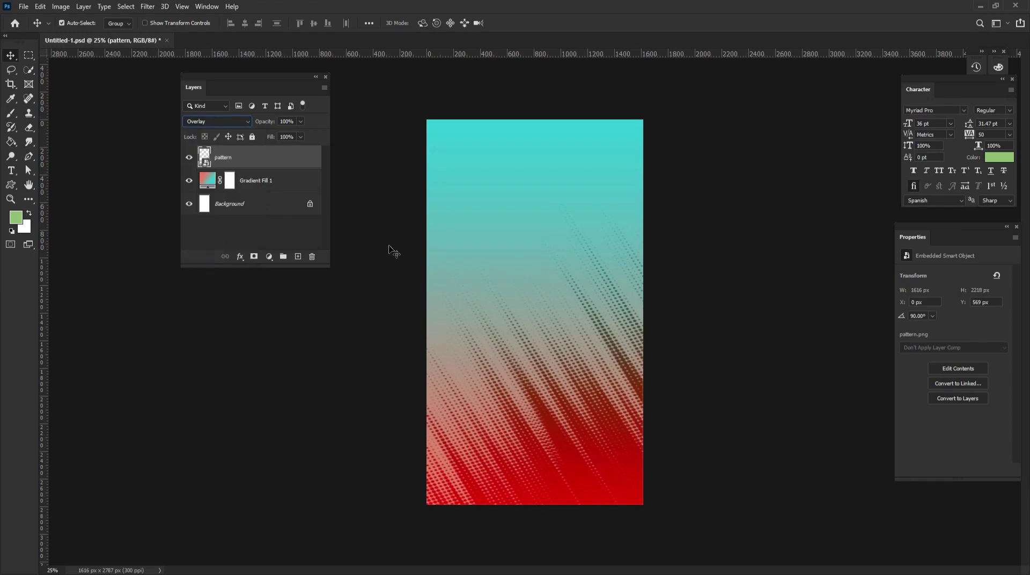
left_click(284, 224)
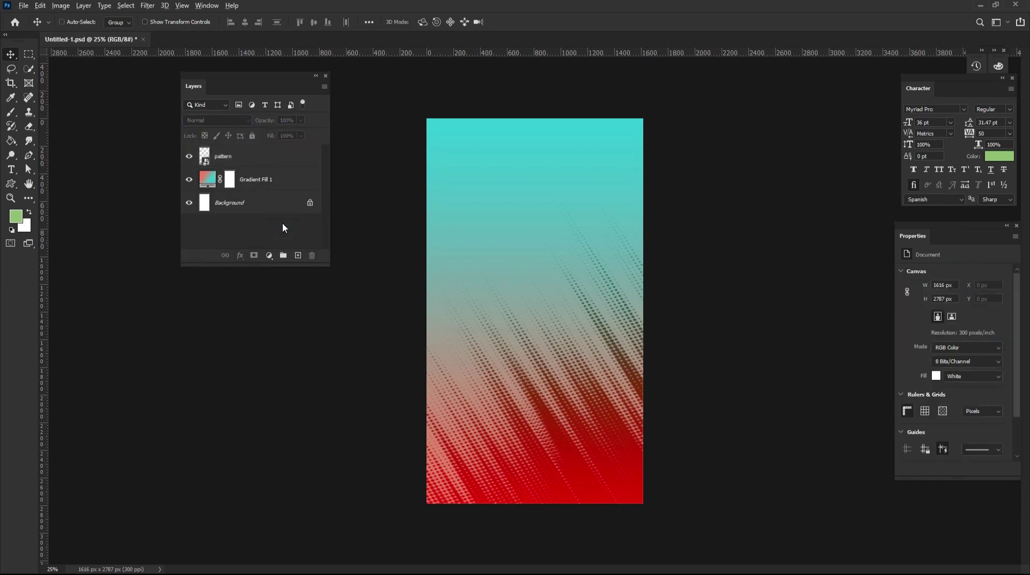
key("ctrl+alt+shift+e")
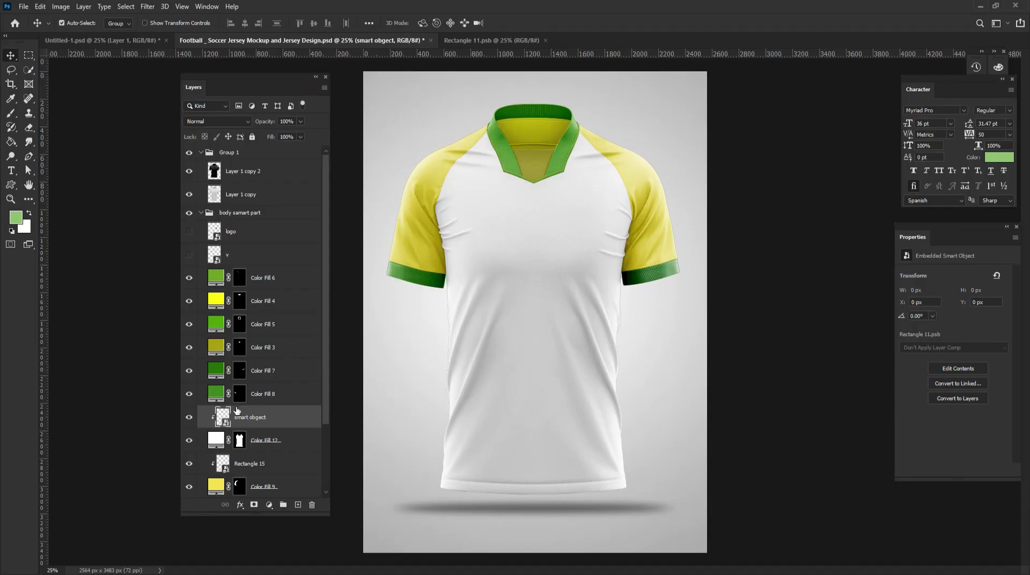
Step: Copy the merged design into the jersey mockup's body smart object, filling its canvas, save it, and return to the mockup
double_click(223, 418)
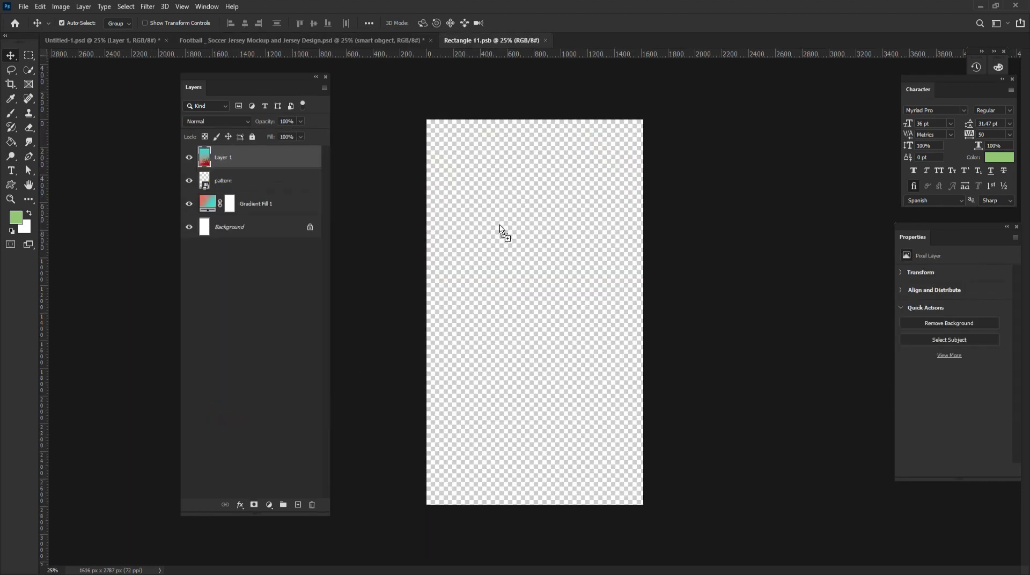
left_click_drag(519, 325, 541, 316)
left_click(199, 35)
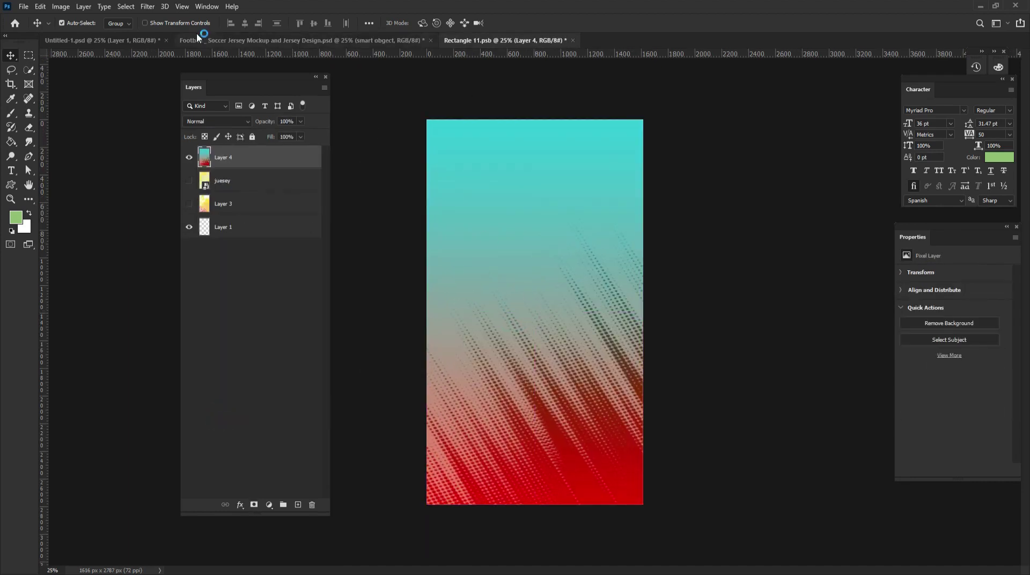
left_click(24, 6)
left_click(52, 130)
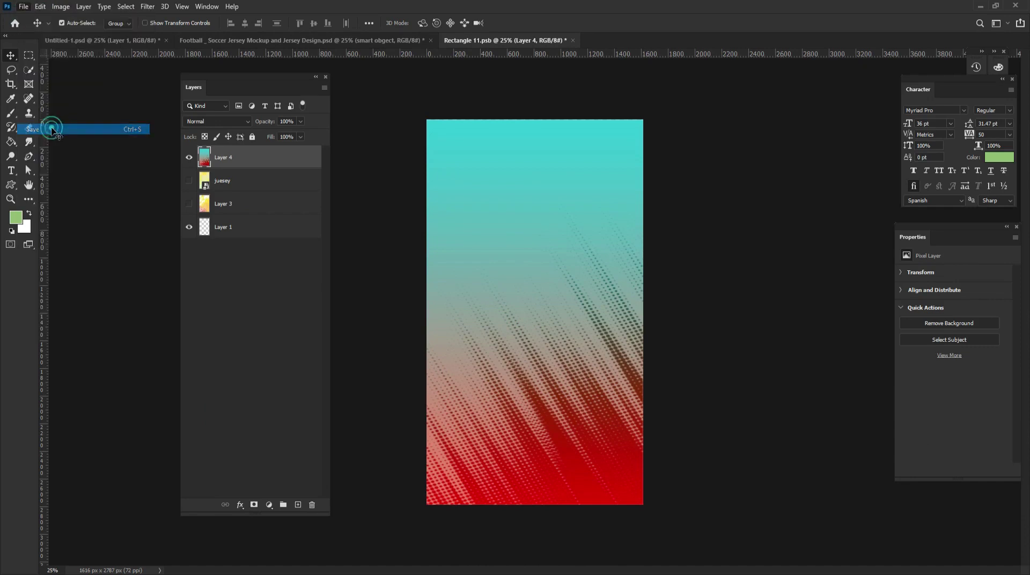
left_click(370, 39)
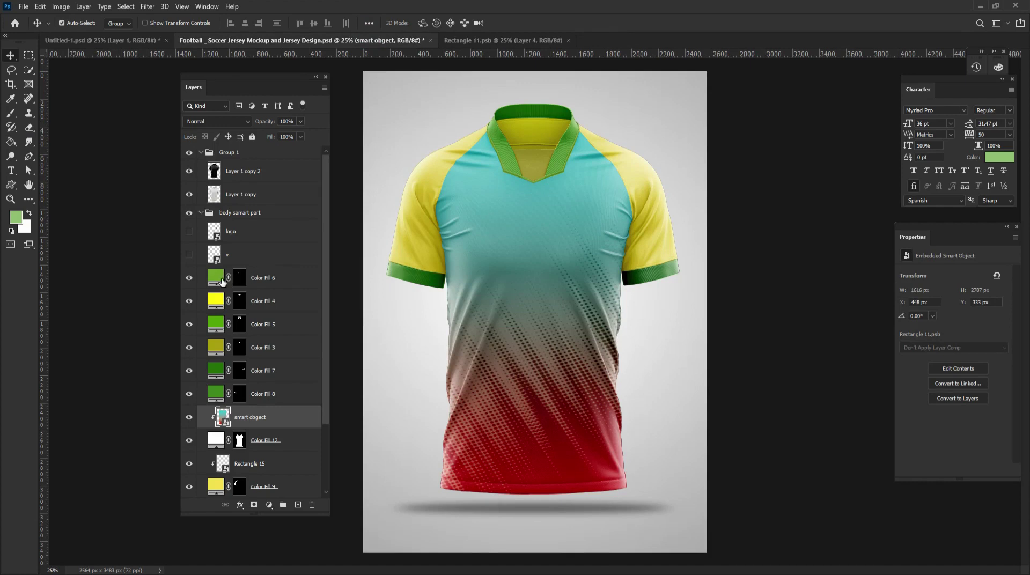
Step: Recolour the collar trim fill layer, Color Fill 6, to dark red 9d0202, starting from a red sampled near the jersey's hem
left_click(189, 278)
left_click(189, 278)
double_click(215, 278)
left_click(507, 191)
left_click(564, 465)
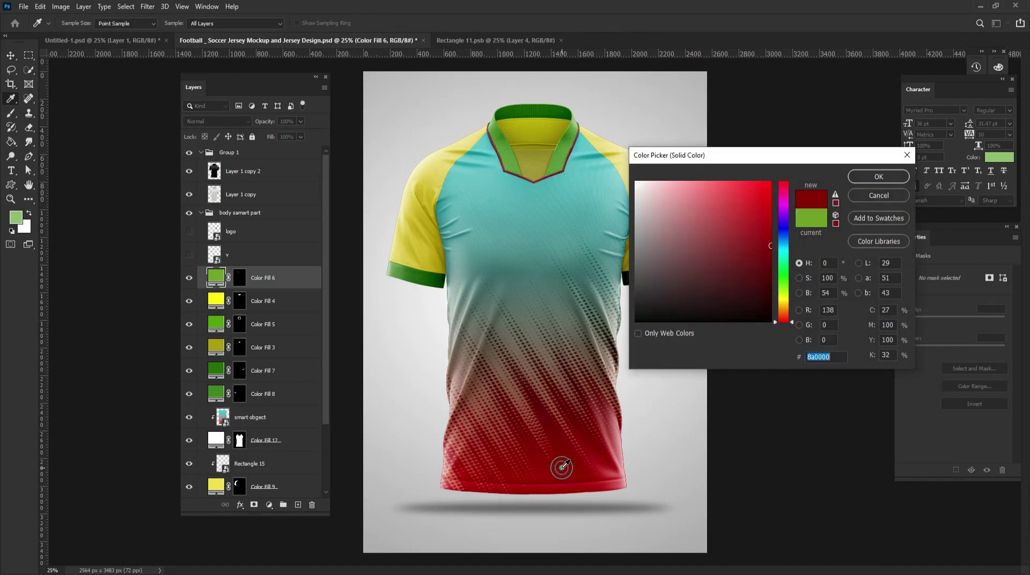
mouse_move(771, 246)
left_mouse_down()
mouse_move(771, 255)
mouse_move(771, 236)
left_mouse_up()
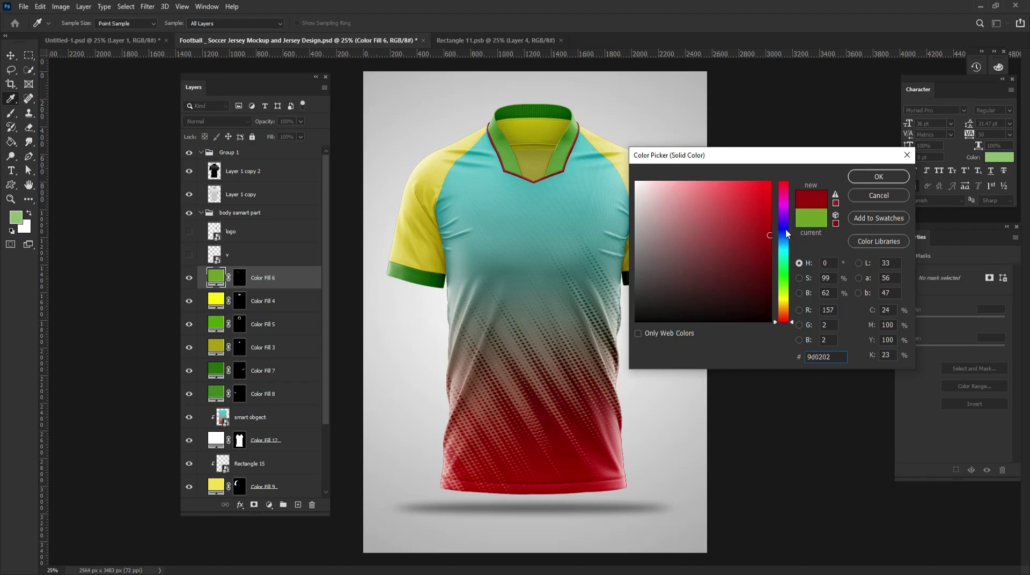
left_click(879, 177)
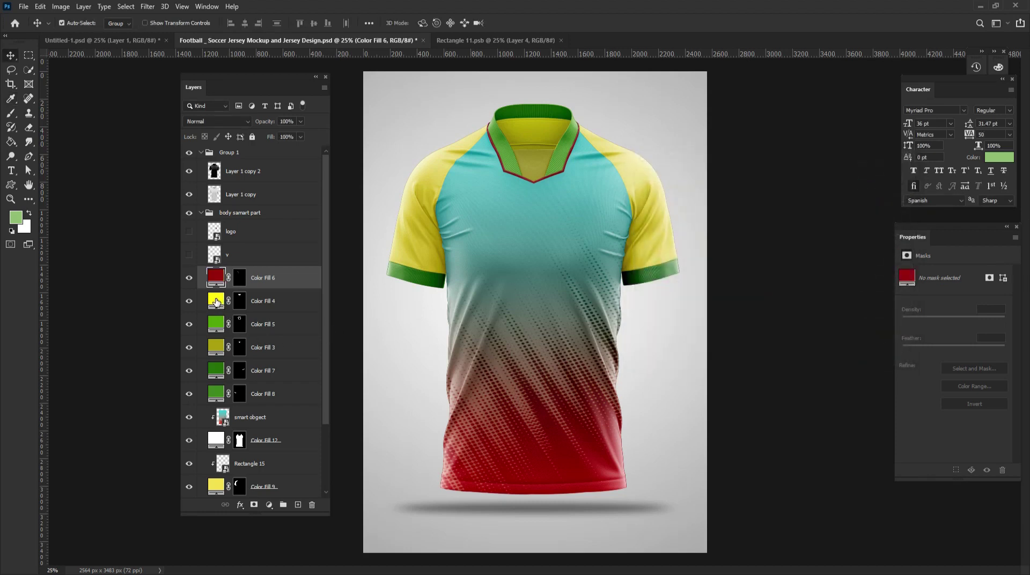
Step: Recolour the inner back neck layer, Color Fill 4, to dark red 930000 sampled from the jersey's lower body
double_click(216, 300)
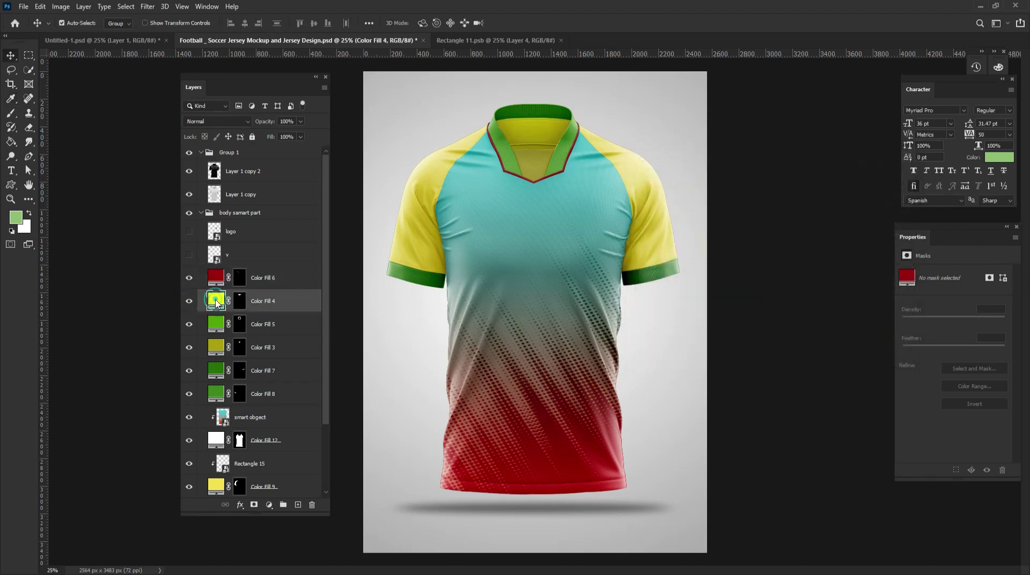
left_click(557, 462)
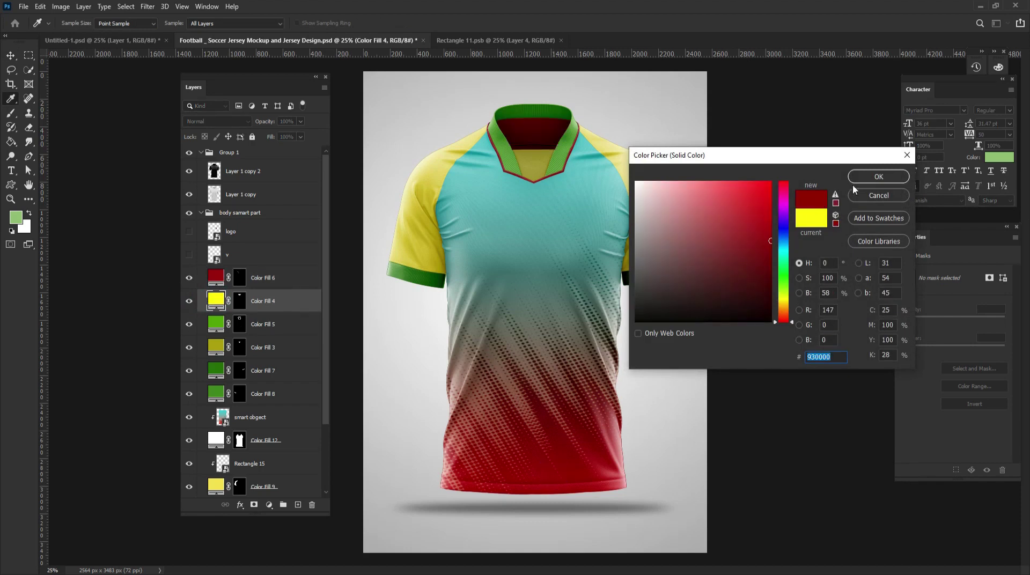
left_click(875, 178)
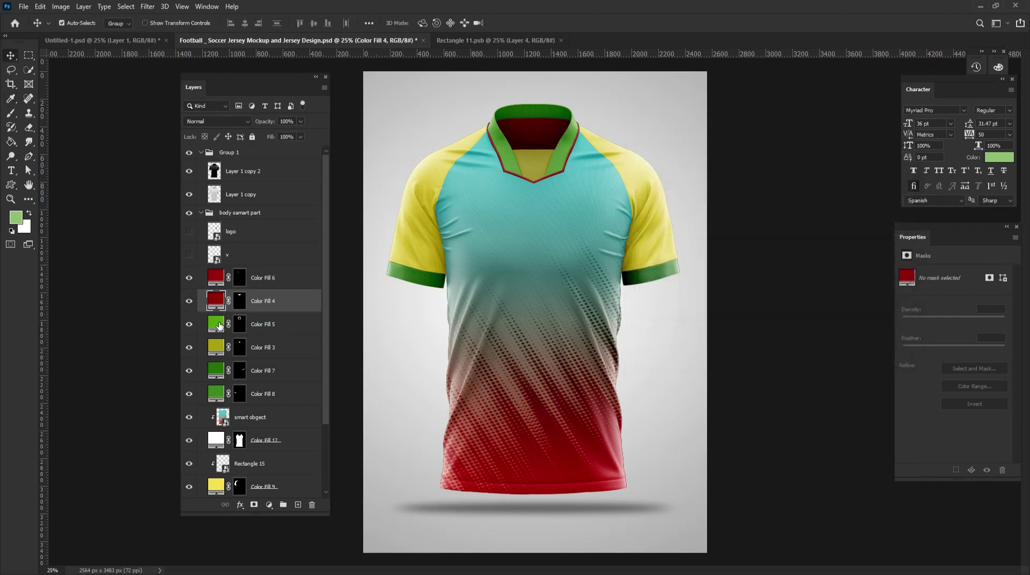
Step: Identify the collar layer, Color Fill 5, and recolour it to dark red 730000 sampled from the jersey's lower body
left_click(189, 324)
left_click(189, 324)
double_click(215, 325)
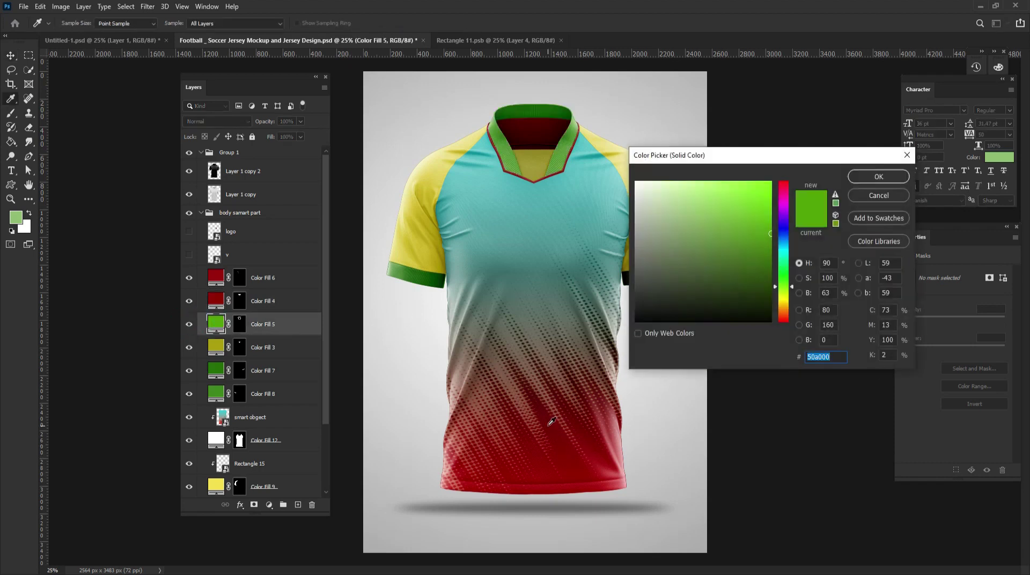
left_click(547, 421)
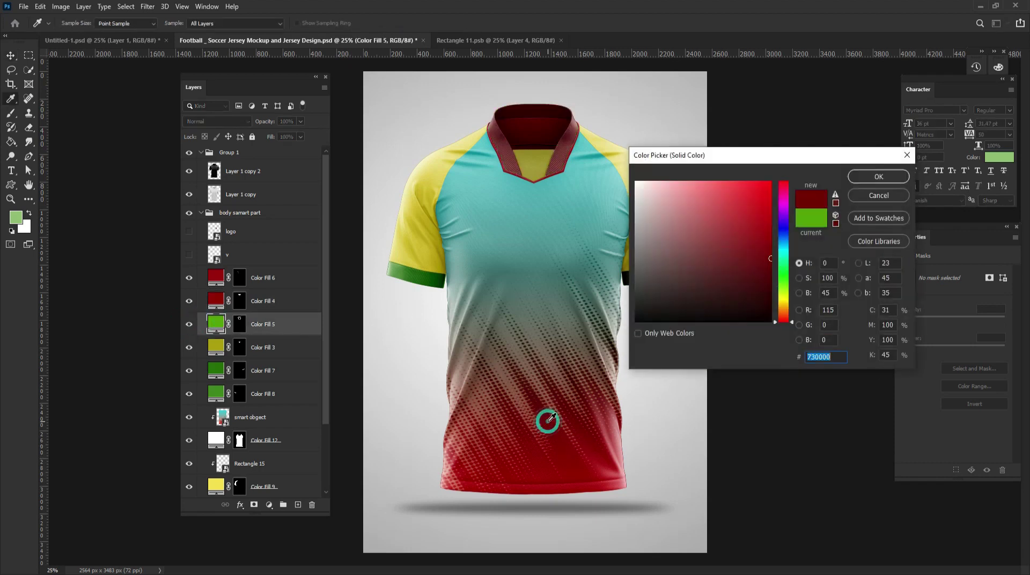
left_click(887, 177)
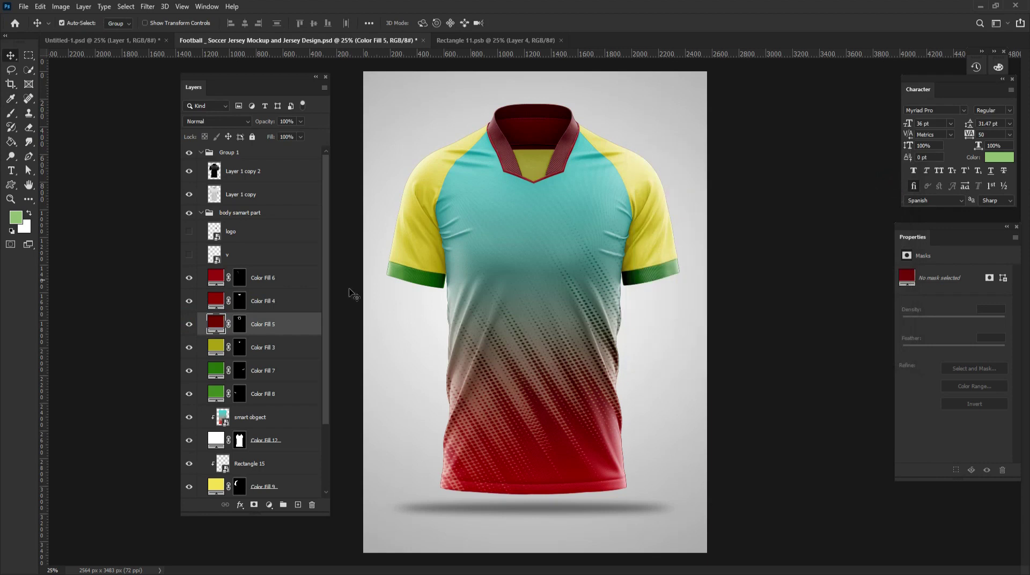
Step: Recolour the front neck insert layer, Color Fill 3, to dark red 7a0200 sampled from the jersey's lower body
double_click(216, 348)
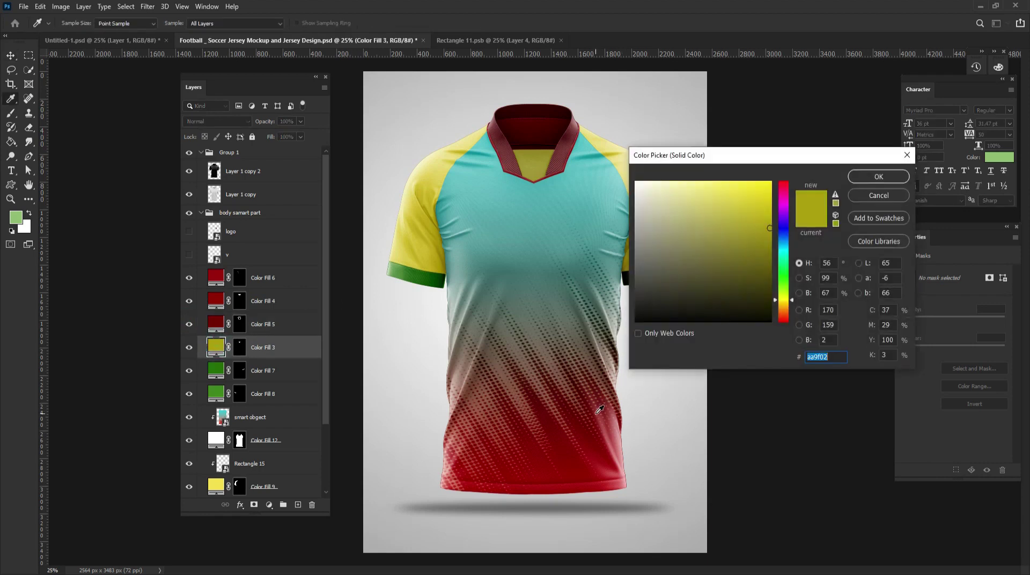
left_click(600, 410)
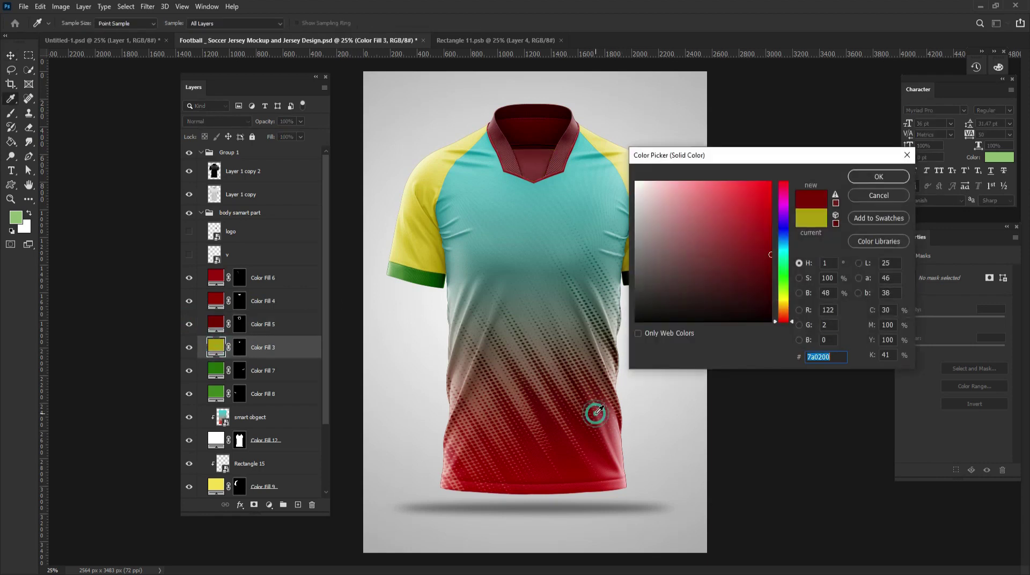
left_click(870, 177)
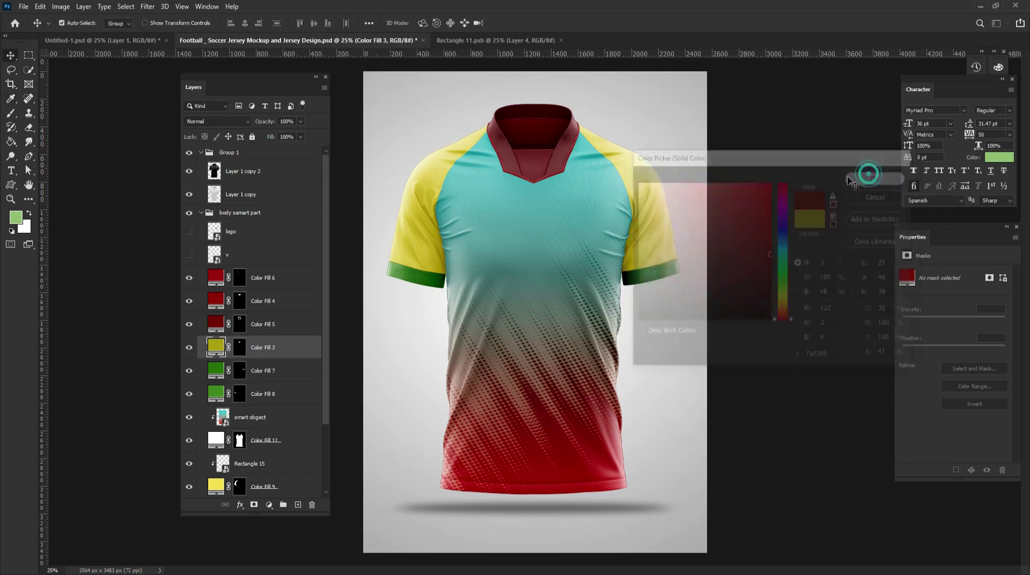
Step: Recolour the right-hand sleeve cuff layer, Color Fill 7, to dark red 880000 sampled from the jersey's lower body
double_click(216, 371)
left_click(523, 208)
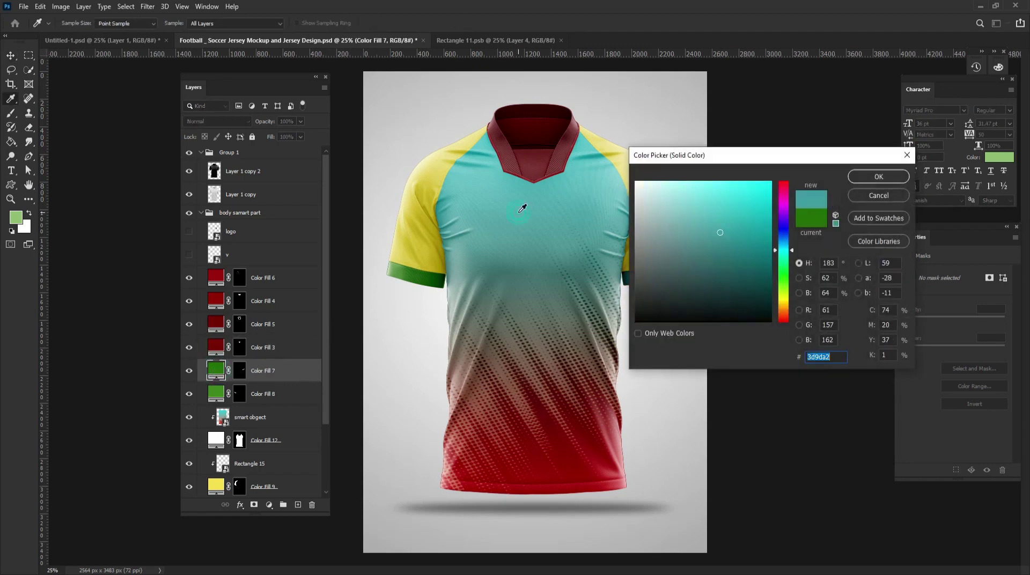
left_click_drag(672, 153, 747, 160)
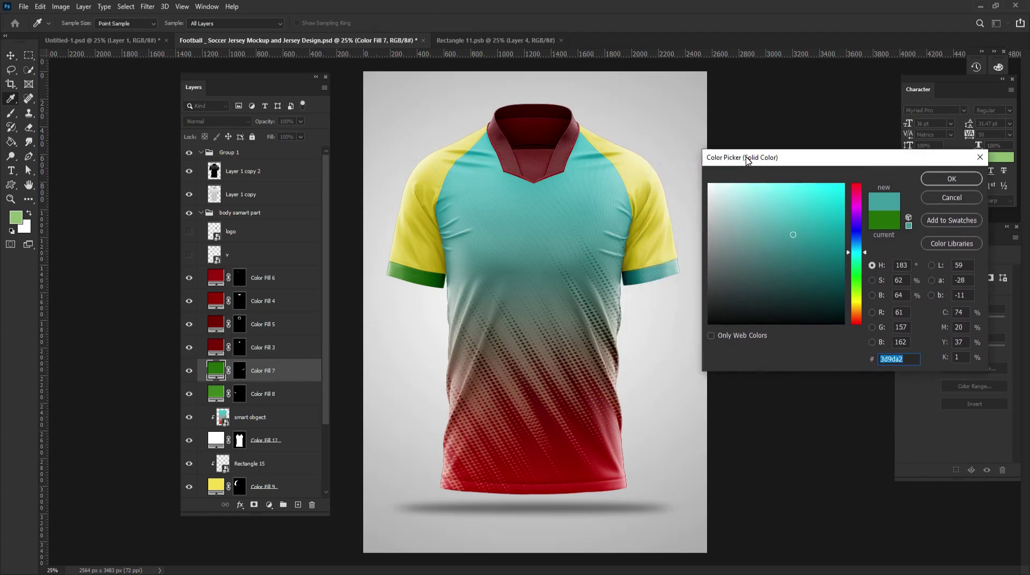
left_click(581, 459)
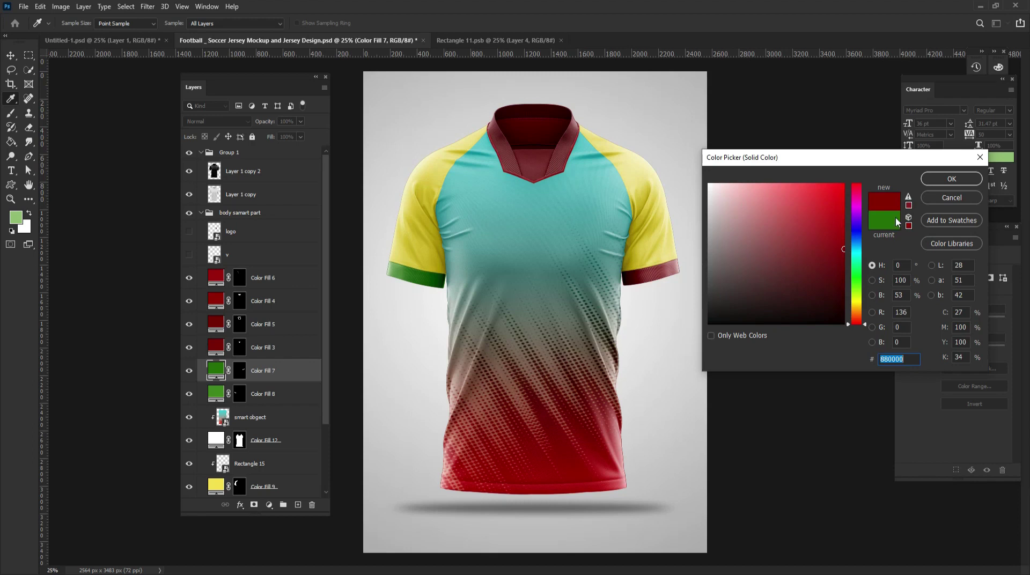
left_click(934, 180)
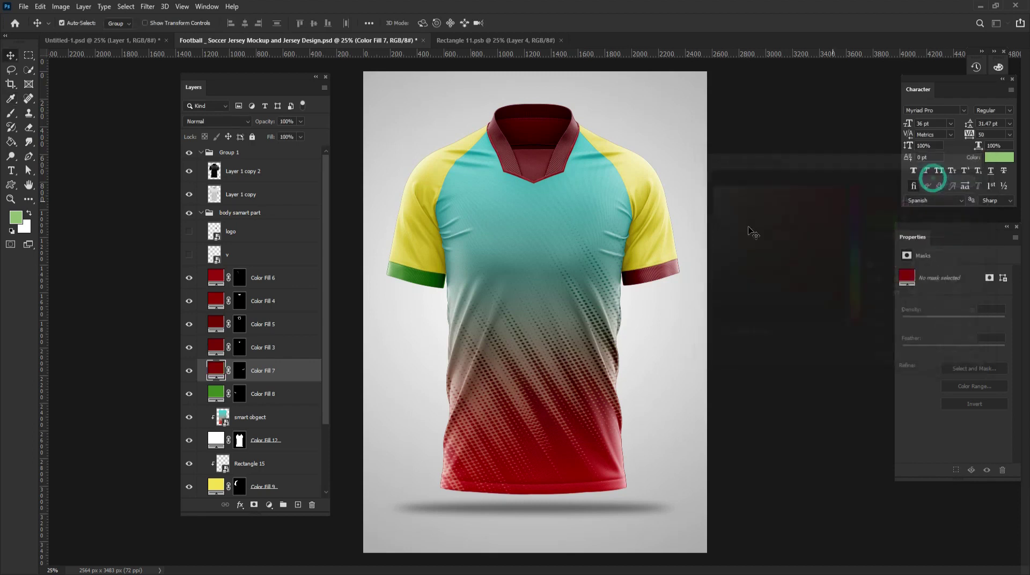
Step: Recolour the left-hand sleeve cuff layer, Color Fill 8, to the matching dark red 880000
double_click(217, 395)
type("880000")
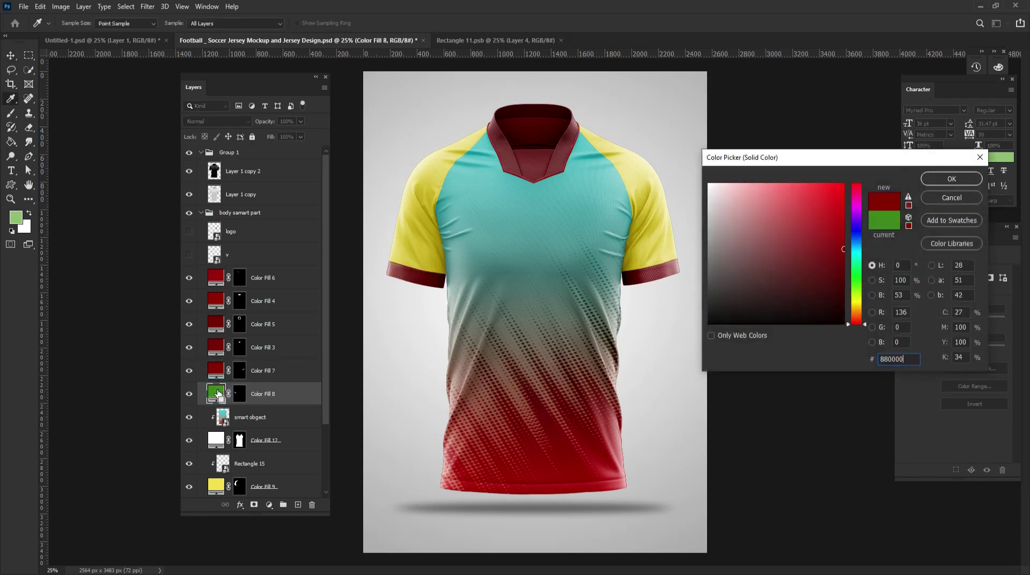
left_click(934, 180)
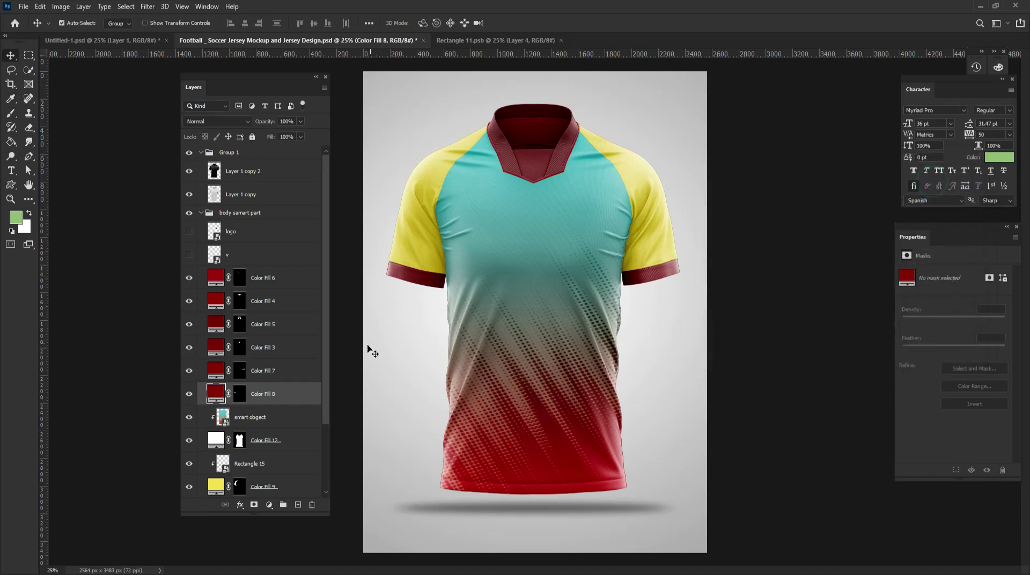
Step: Recolour the left-hand sleeve layer, Color Fill 9, to turquoise 00b9c8, starting from 31CCD9 and picking a deeper, more saturated shade
left_click_drag(325, 404, 326, 472)
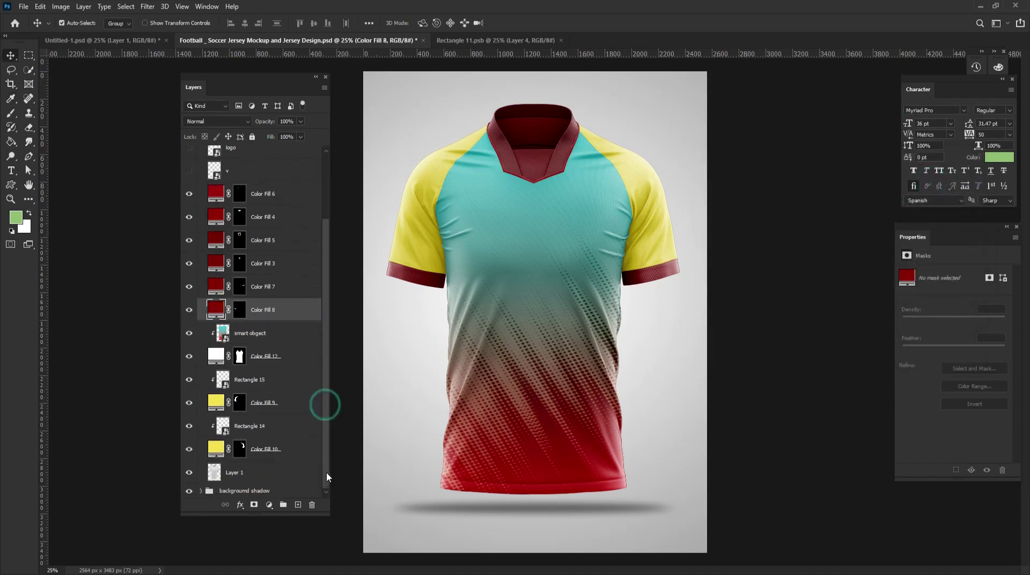
left_click(212, 404)
double_click(213, 403)
double_click(906, 358)
type("31CCD9")
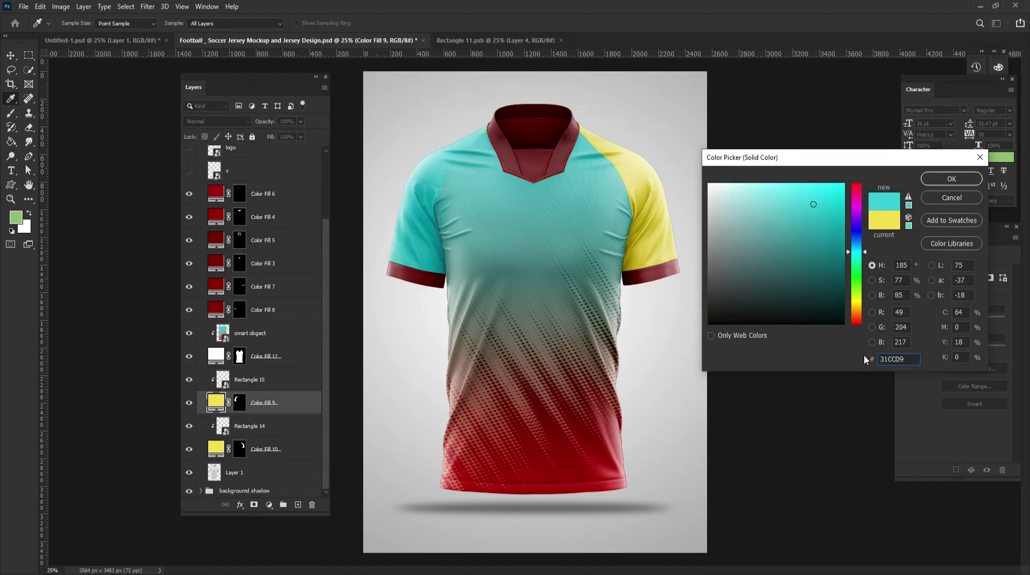
mouse_move(813, 204)
left_mouse_down()
mouse_move(816, 184)
mouse_move(845, 214)
left_mouse_up()
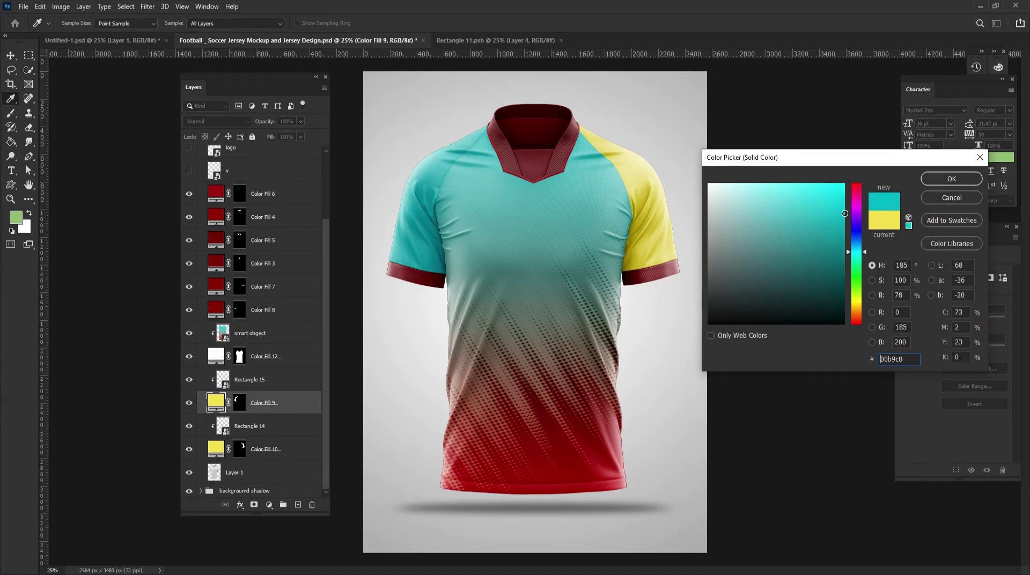
left_click(944, 180)
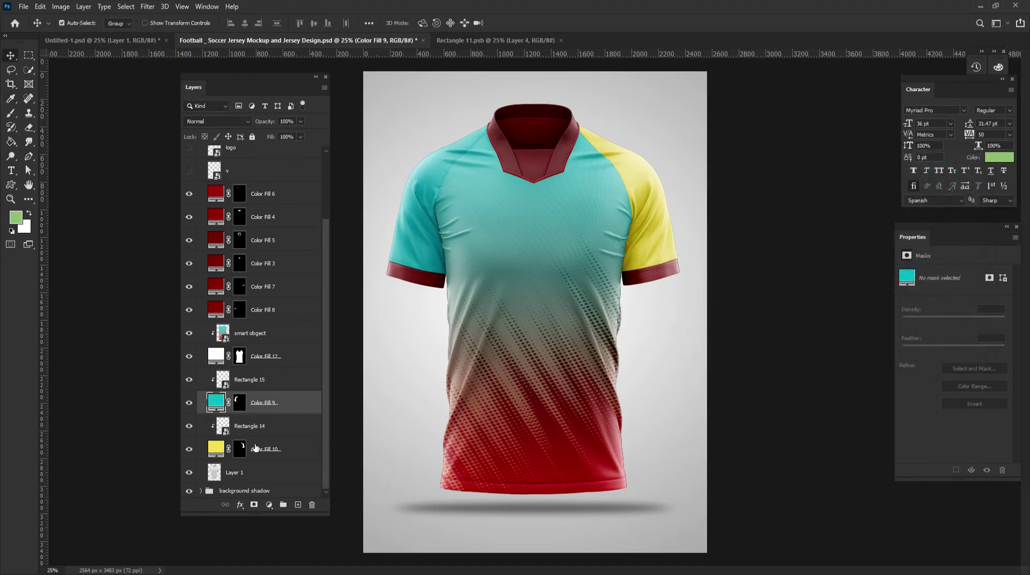
Step: Recolour the right-hand sleeve layer, Color Fill 10, to a turquoise sampled from the jersey's upper body
left_click(217, 450)
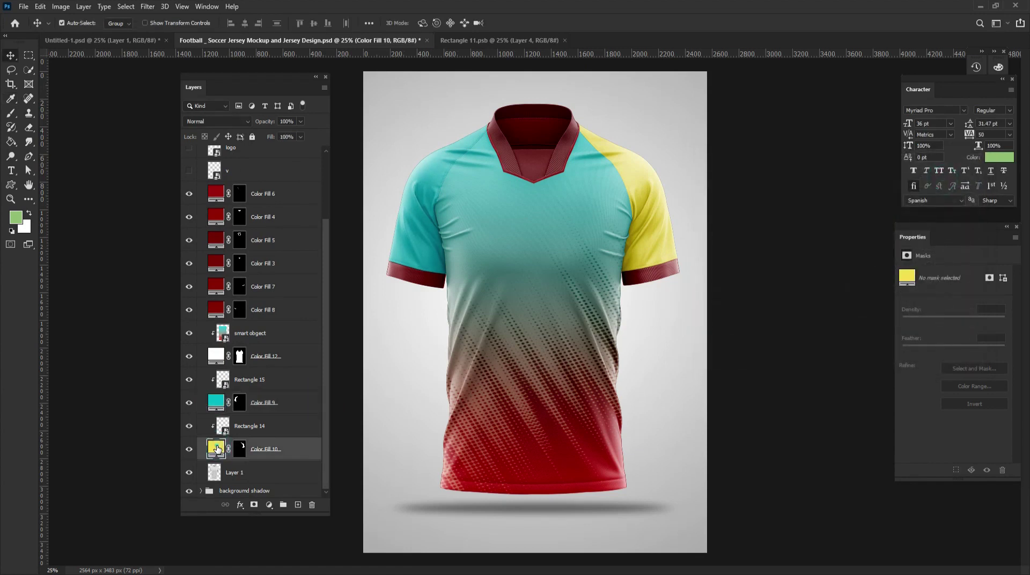
double_click(217, 450)
left_click(483, 214)
left_click(946, 179)
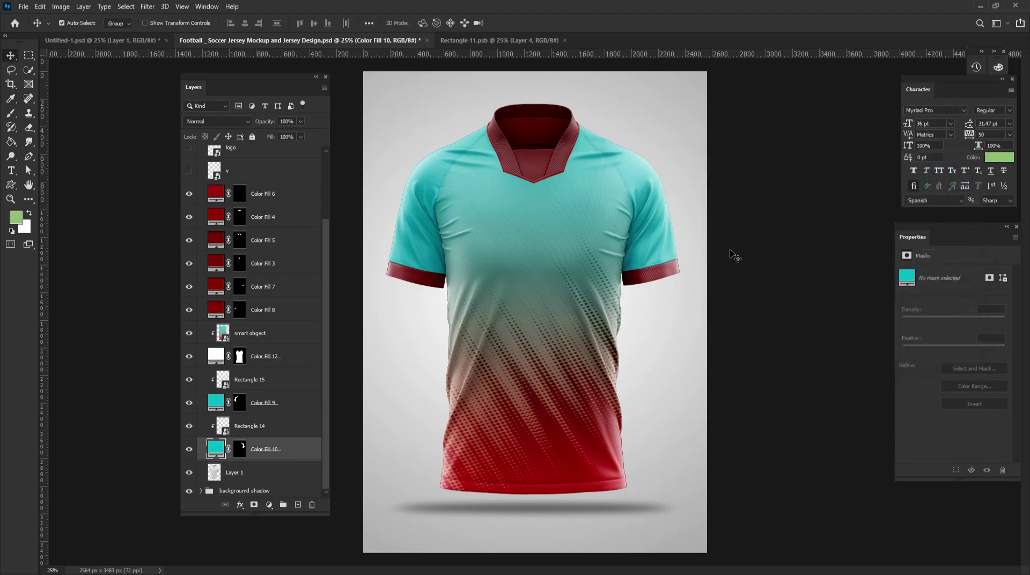
Step: Try coral EF7C5F on both sleeve layers, Color Fill 9 and Color Fill 10, and revert them to turquoise
left_click(217, 404)
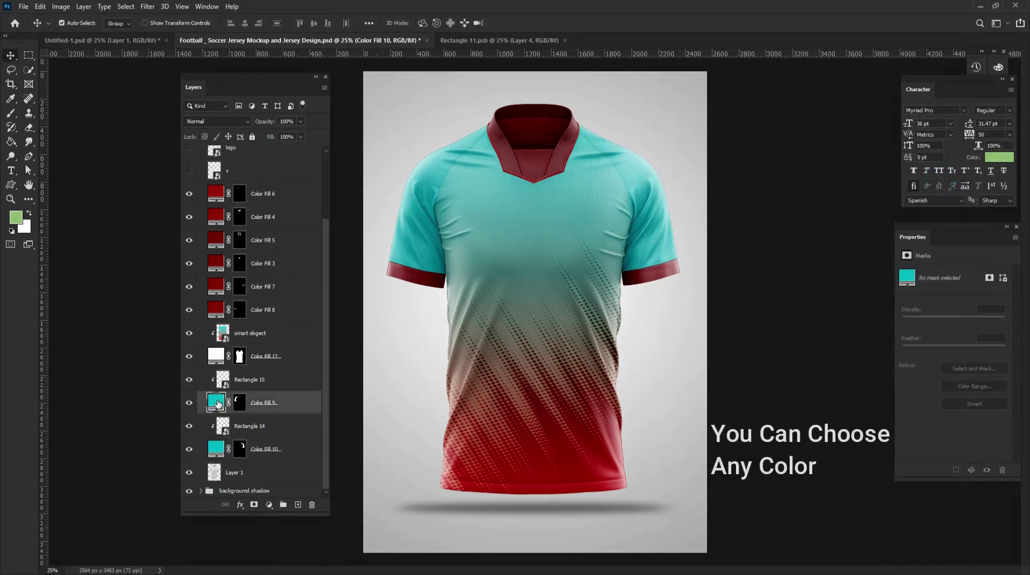
double_click(217, 404)
type("EF7C5F")
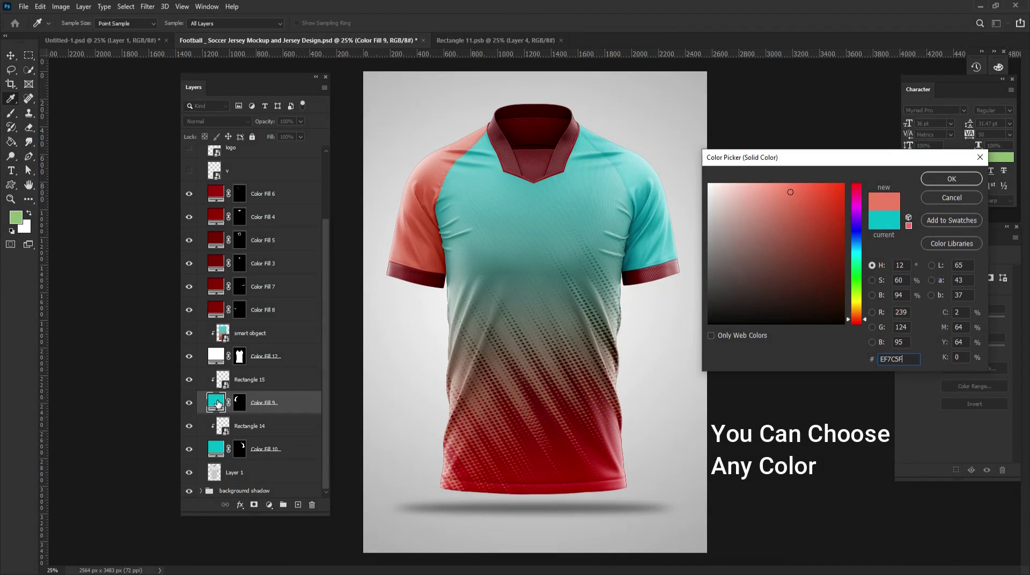
left_click(951, 180)
double_click(215, 451)
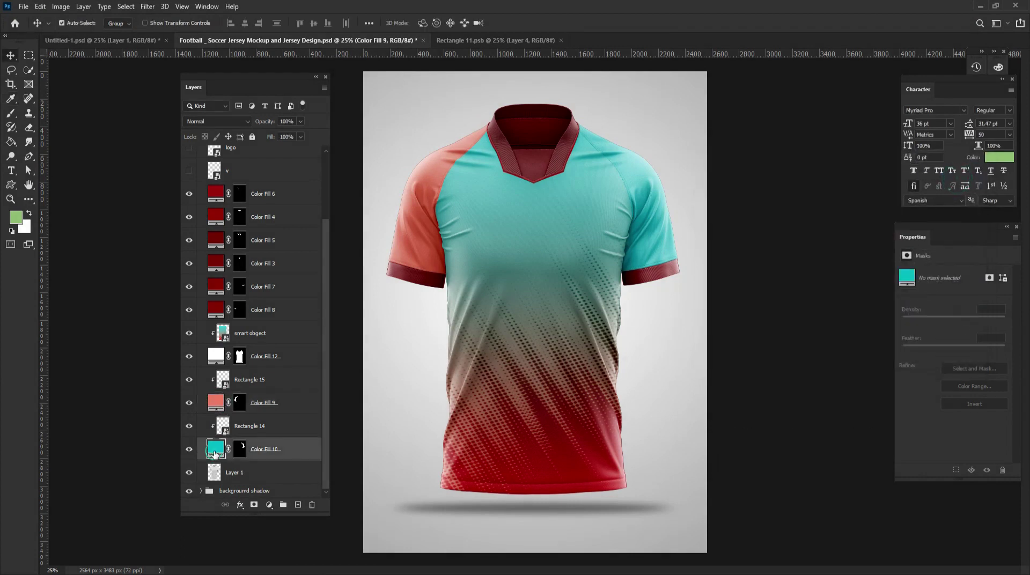
type("EF7C5F")
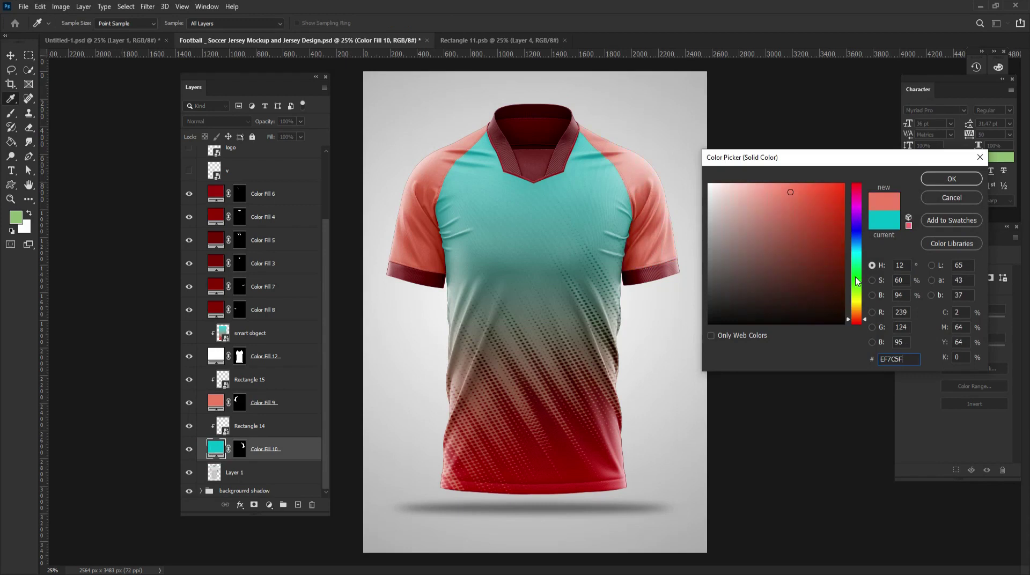
left_click(951, 197)
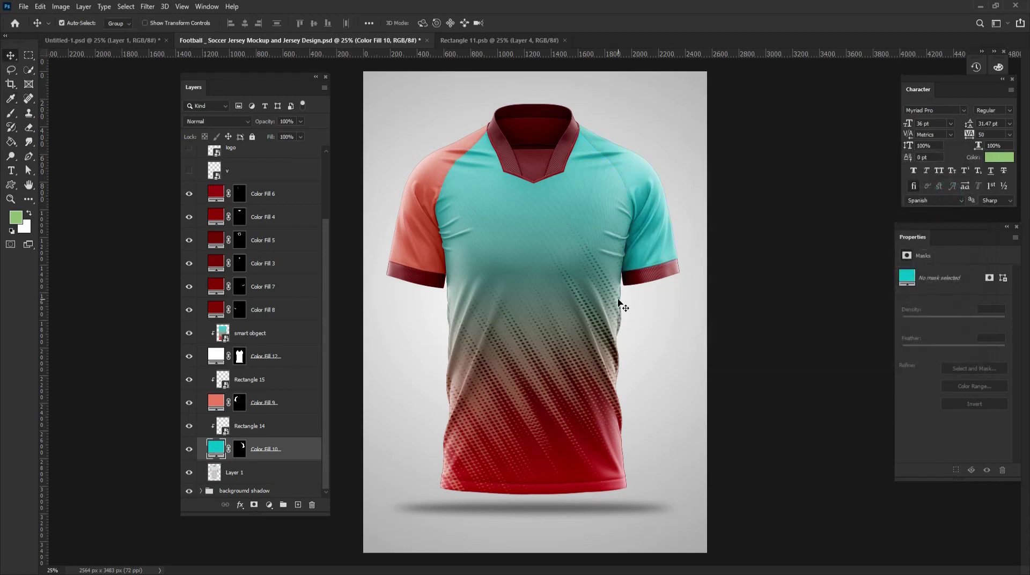
key("ctrl+z")
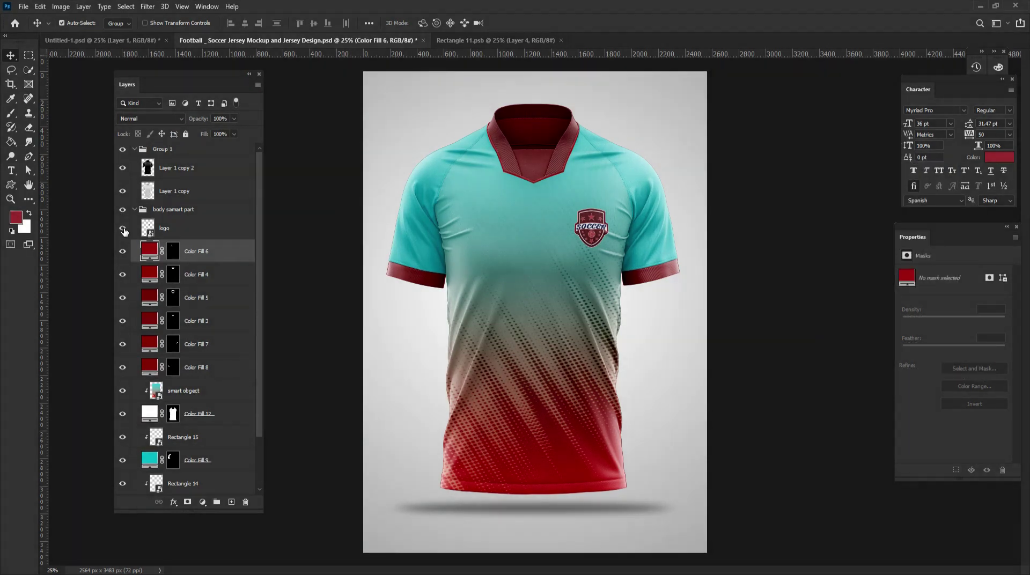
Step: Toggle the logo layer's visibility to check the chest badge, leaving the layer hidden
left_click(123, 230)
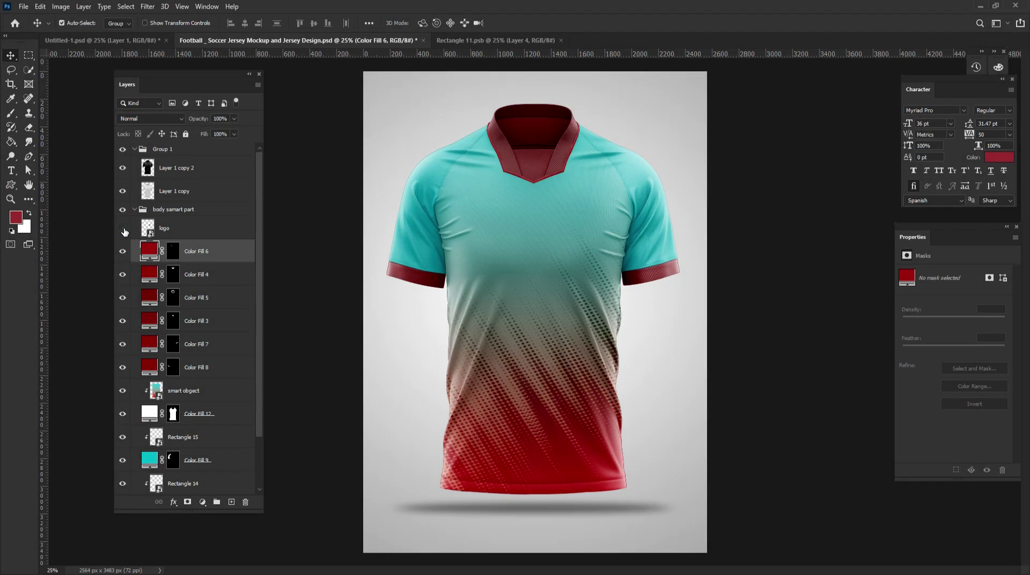
left_click(123, 230)
left_click(123, 230)
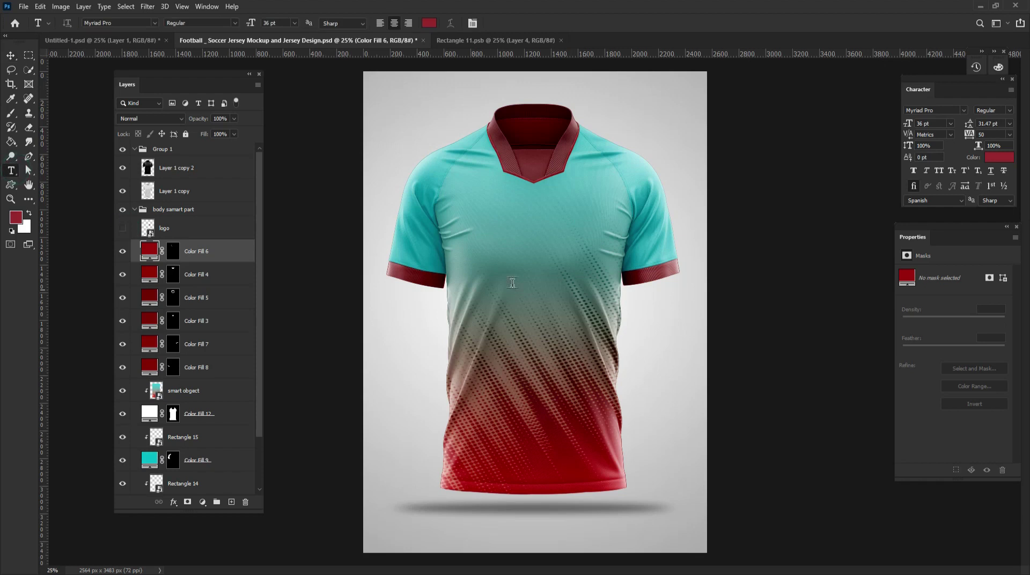
Step: Add the dark red text SPONSOR on the jersey's chest in Myriad Pro Regular, 36 pt
left_click(491, 256)
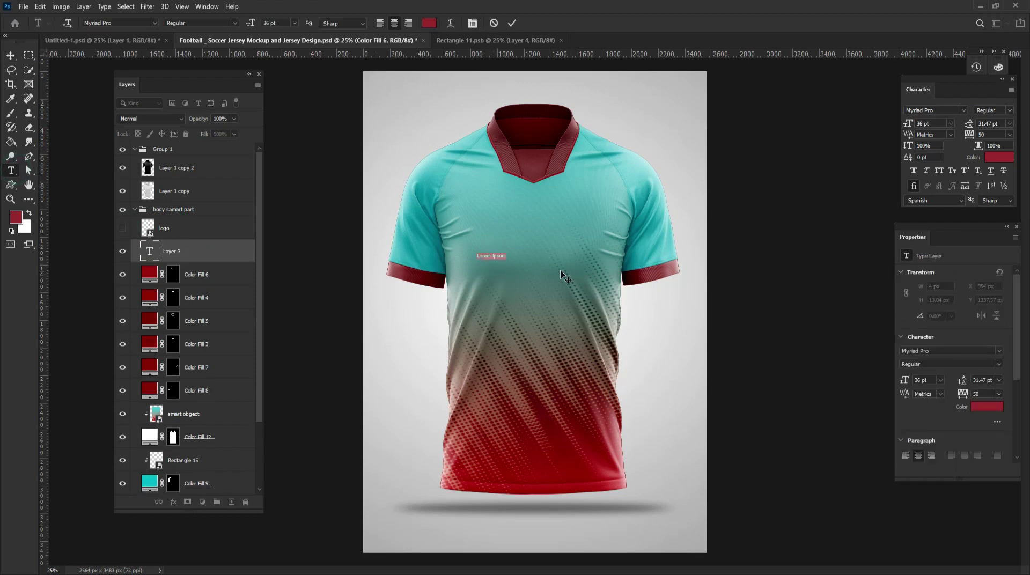
key("BackSpace")
type("SPONCER")
key("ctrl+Return")
Step: Enlarge the SPONSOR text to about 589% and centre it horizontally on the jersey's chest
key("ctrl+t")
left_click_drag(506, 252, 556, 214)
left_click_drag(535, 262, 576, 261)
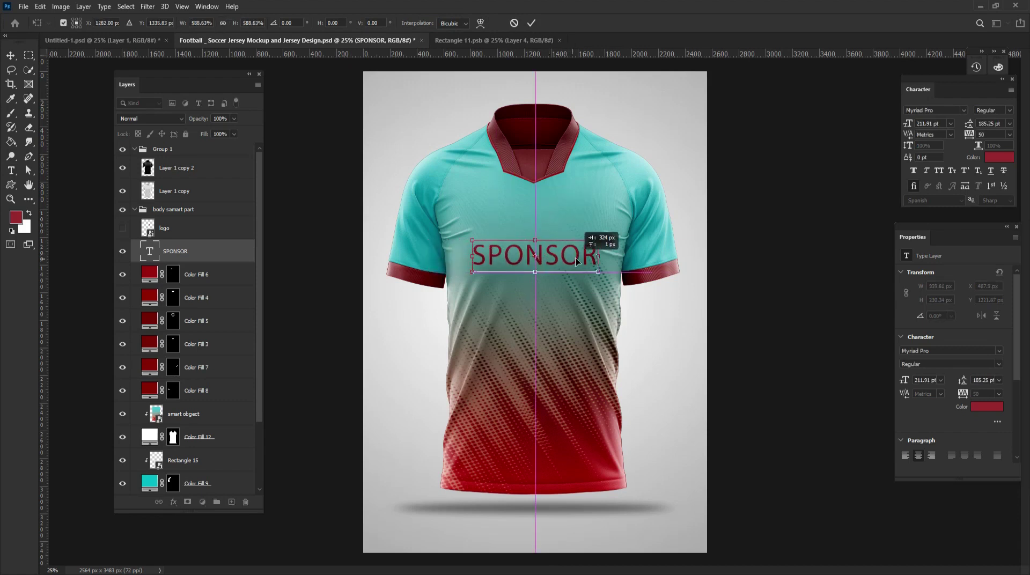
left_click(532, 23)
Step: Set the SPONSOR text's font to Montserrat Bold
left_click(964, 110)
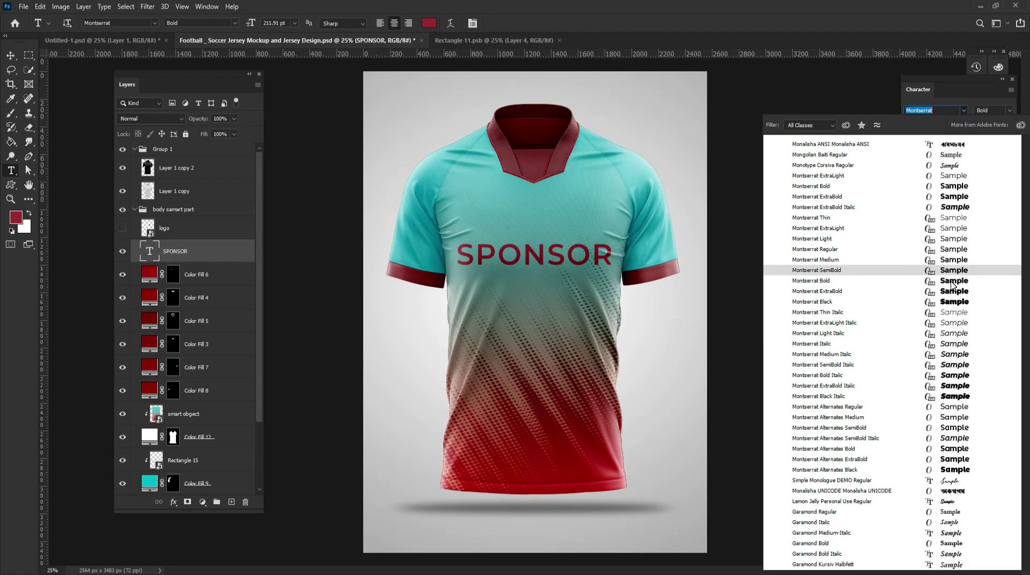
left_click(952, 280)
key("v")
Step: Show the logo layer and scale the chest badge down to about 45%, placing it just above the SPONSOR text
left_click(122, 228)
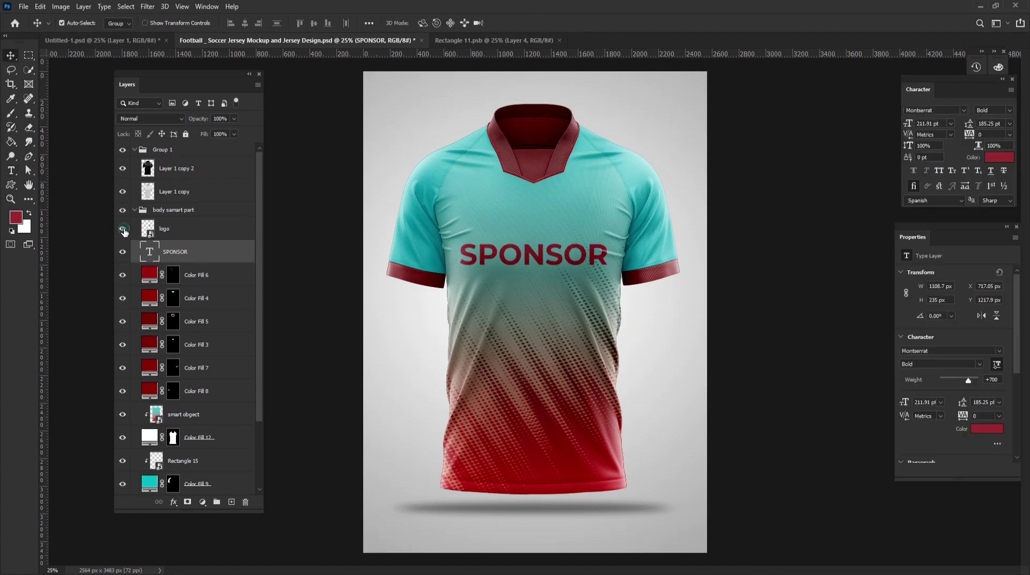
left_click(200, 229)
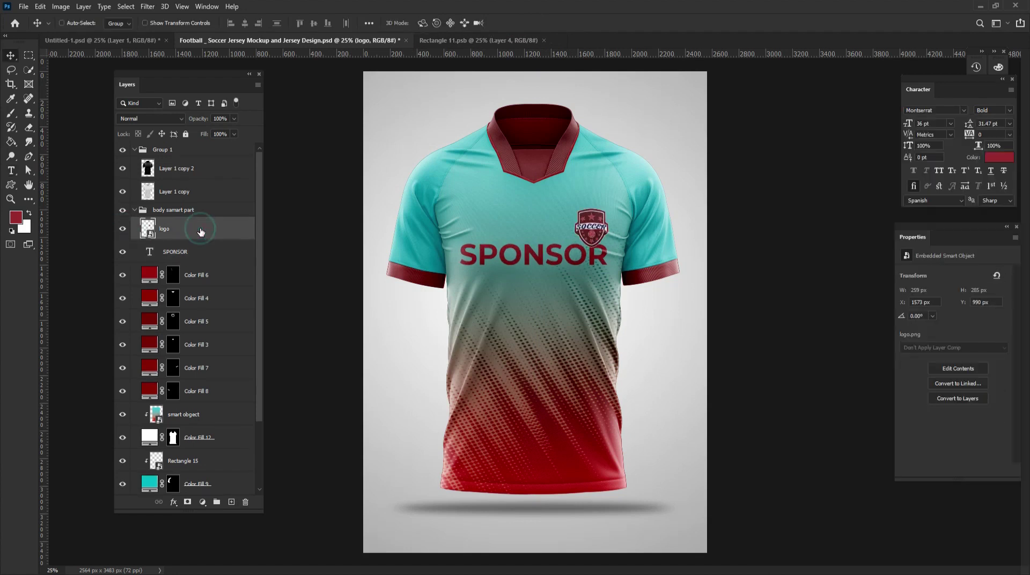
key("ctrl+t")
mouse_move(612, 203)
left_mouse_down()
mouse_move(623, 188)
mouse_move(601, 210)
left_mouse_up()
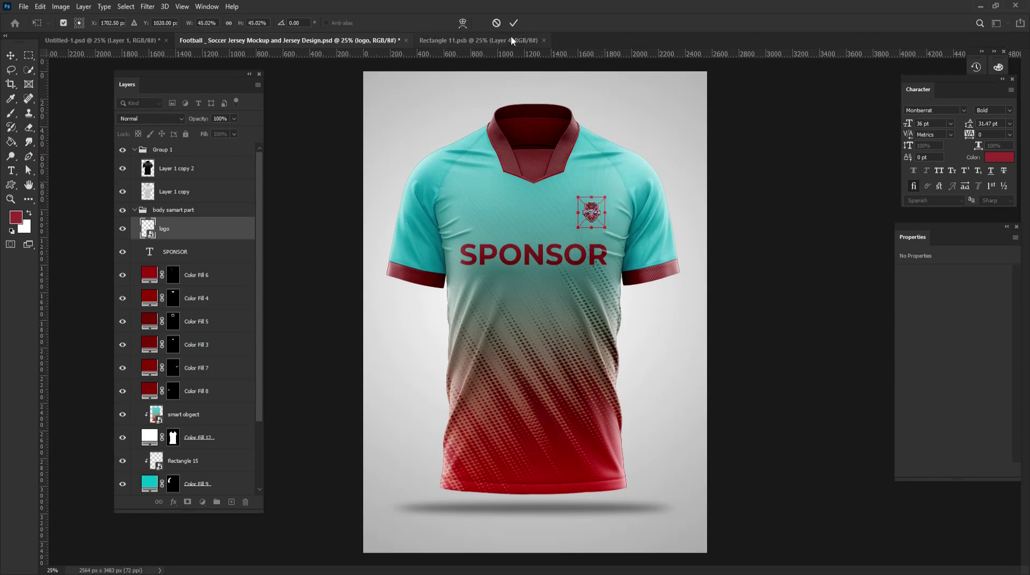
left_click(513, 23)
Step: Move the logo badge straight across the chest to the left side above SPONSOR, at X 744 px
key("ctrl+plus")
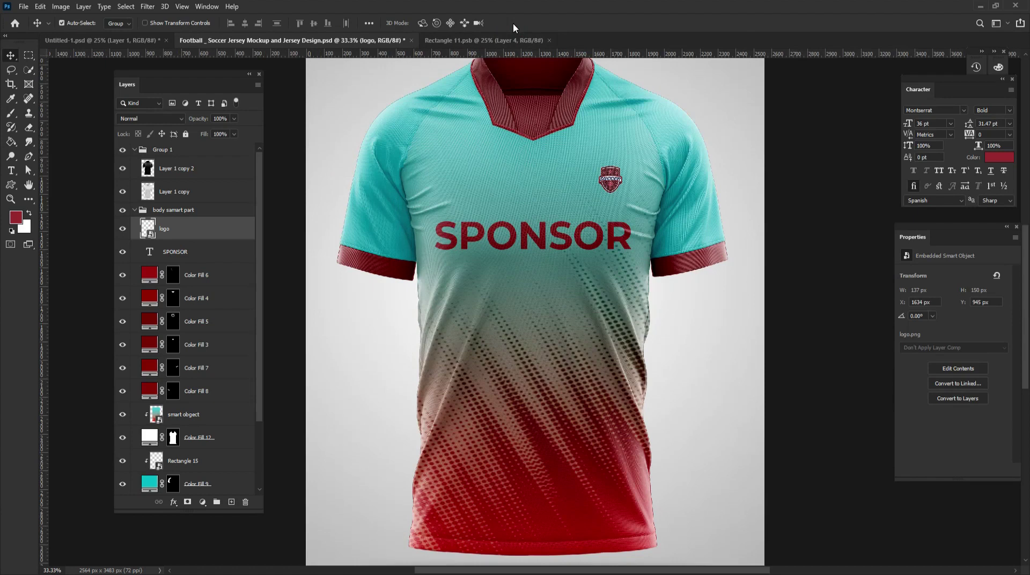
scroll(429, 161, "down", 1)
left_click(173, 226)
key("shift+Left")
key("shift+Left")
key("shift+Left")
key("shift+Left")
key("shift+Left")
key("shift+Left")
key("shift+Left")
key("shift+Left")
key("shift+Left")
key("shift+Left")
key("shift+Left")
key("shift+Left")
key("shift+Left")
key("shift+Left")
key("shift+Left")
key("shift+Left")
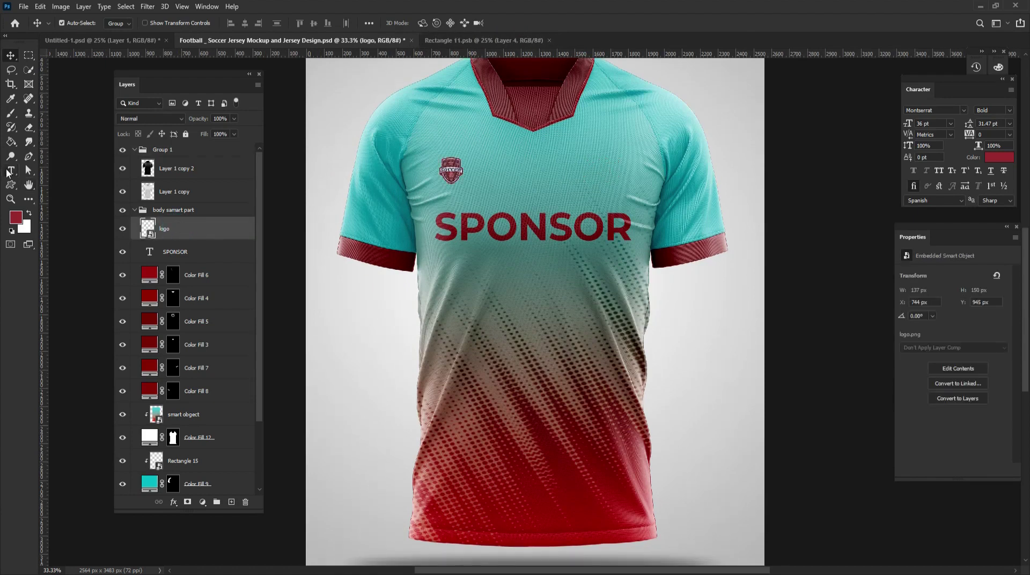
Step: Add the number 1 on the chest opposite the logo and enlarge it to about 148 pt
left_click(8, 172)
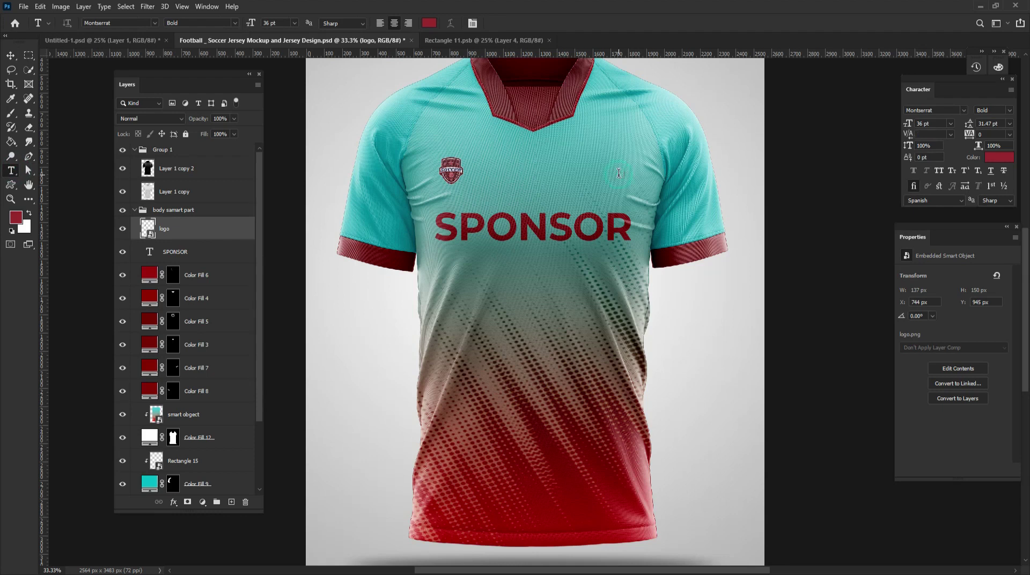
left_click(618, 172)
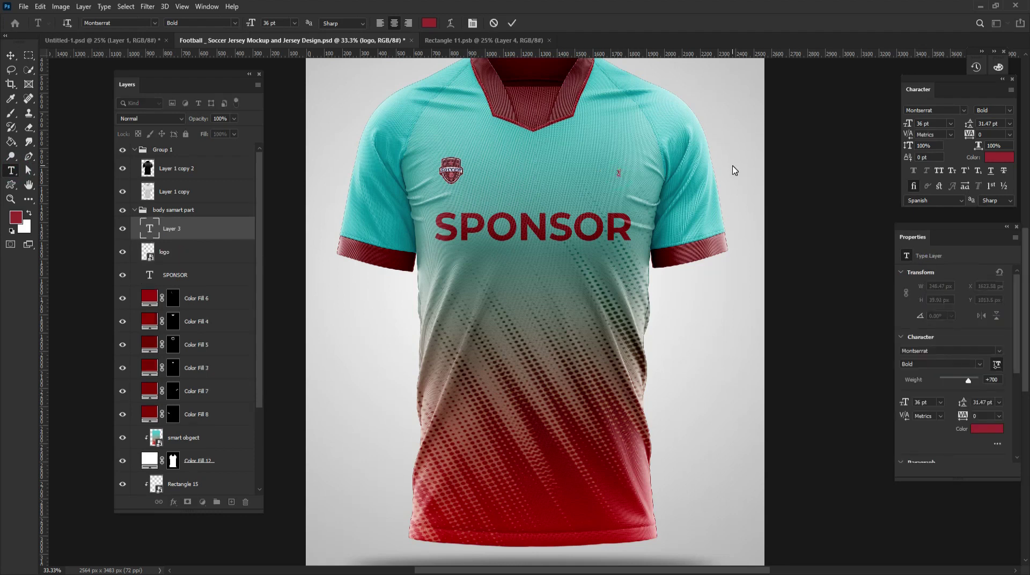
type("1")
left_click_drag(623, 168, 625, 157)
left_click(531, 23)
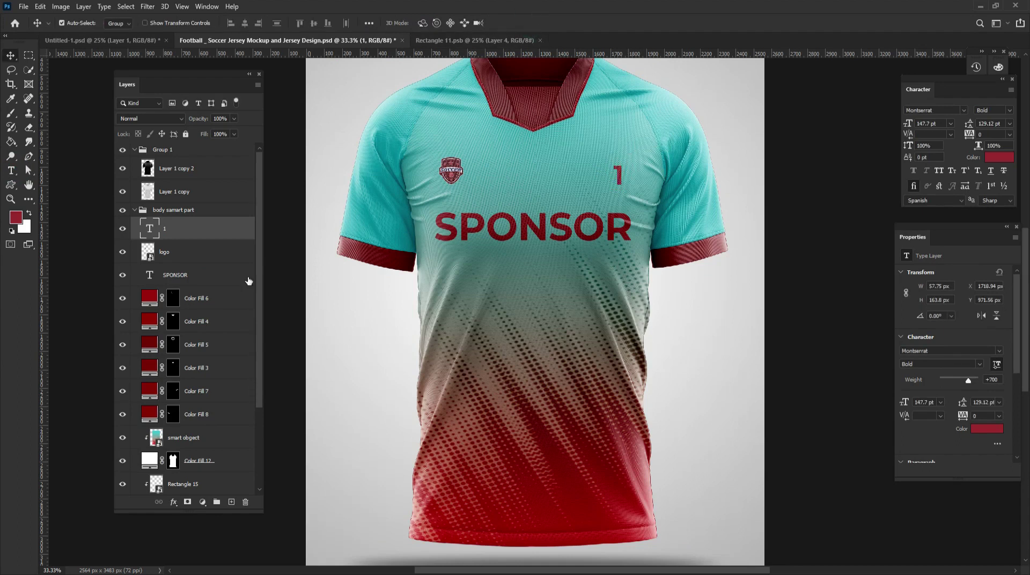
Step: Nudge the SPONSOR text down by 40 px, away from the logo and the number
left_click(196, 277)
key("shift+Down")
key("shift+Down")
key("shift+Down")
key("shift+Down")
Step: Place two horizontal guides across the chest, one at the top edge and one at the bottom edge of the logo badge
left_click_drag(274, 56, 311, 158)
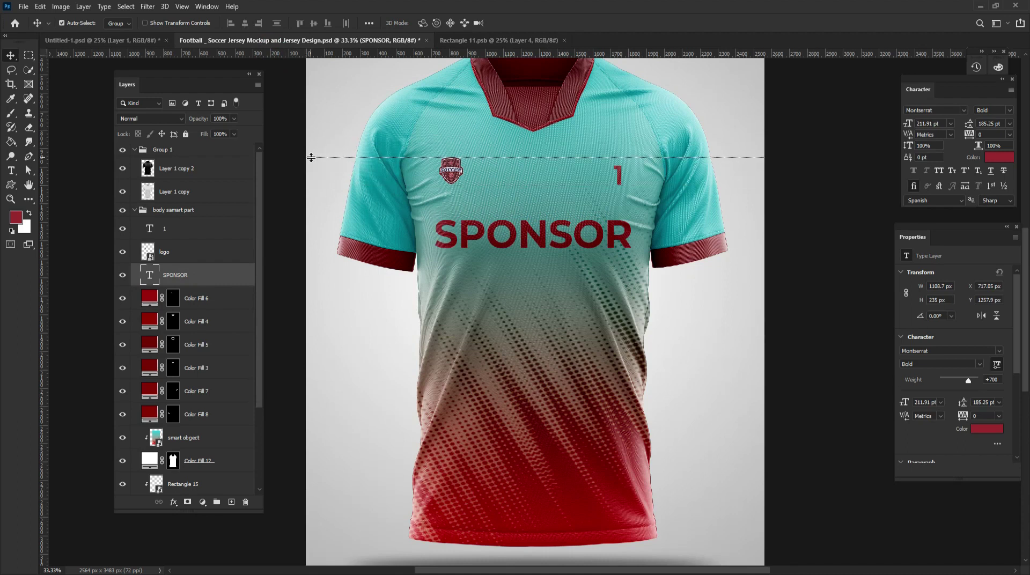
left_click_drag(587, 58, 585, 184)
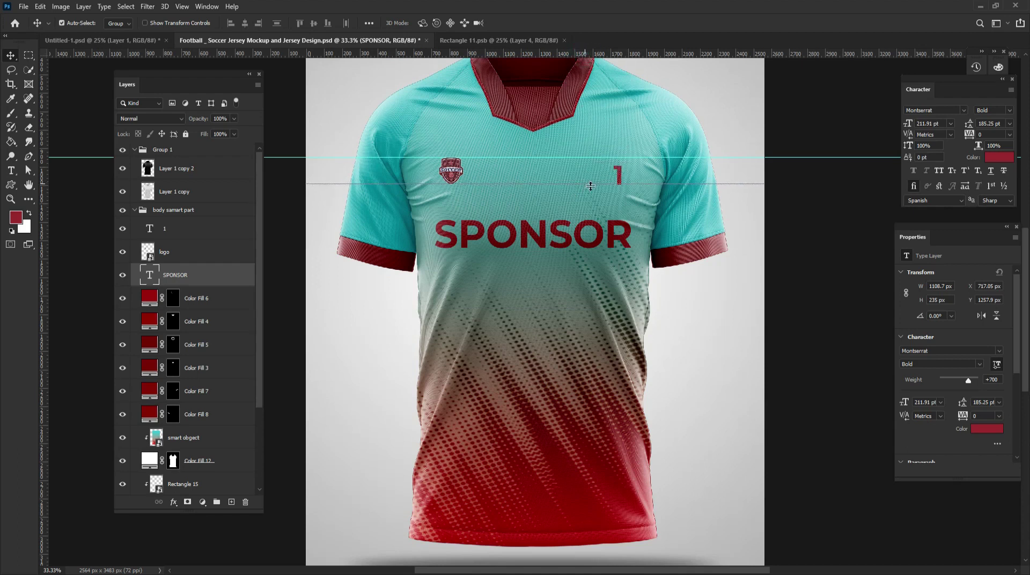
Step: Scale the number 1 on the chest up proportionally to about 123%, giving a text size of 181.64 pt
left_click(617, 173)
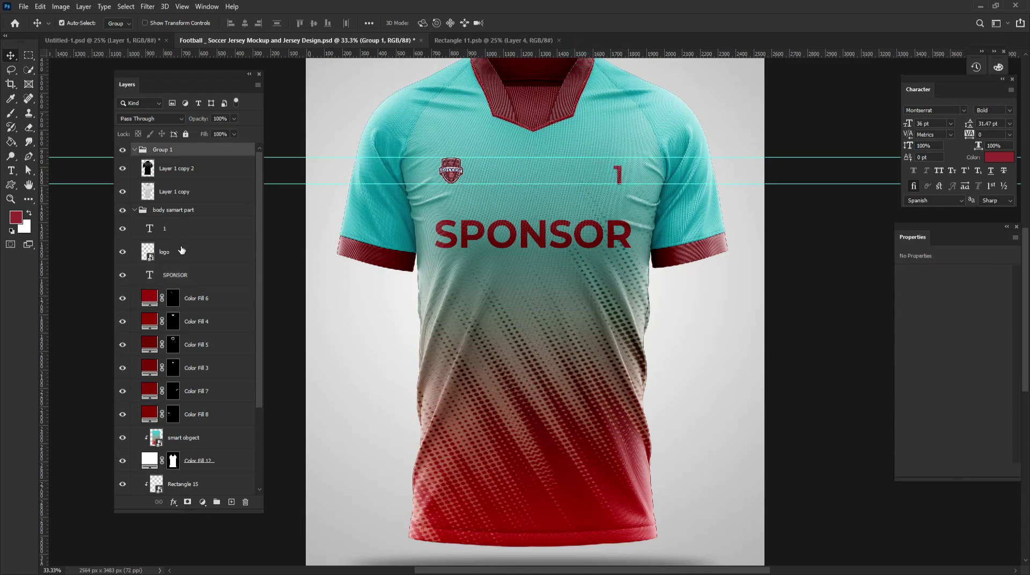
left_click(186, 229)
key("ctrl+t")
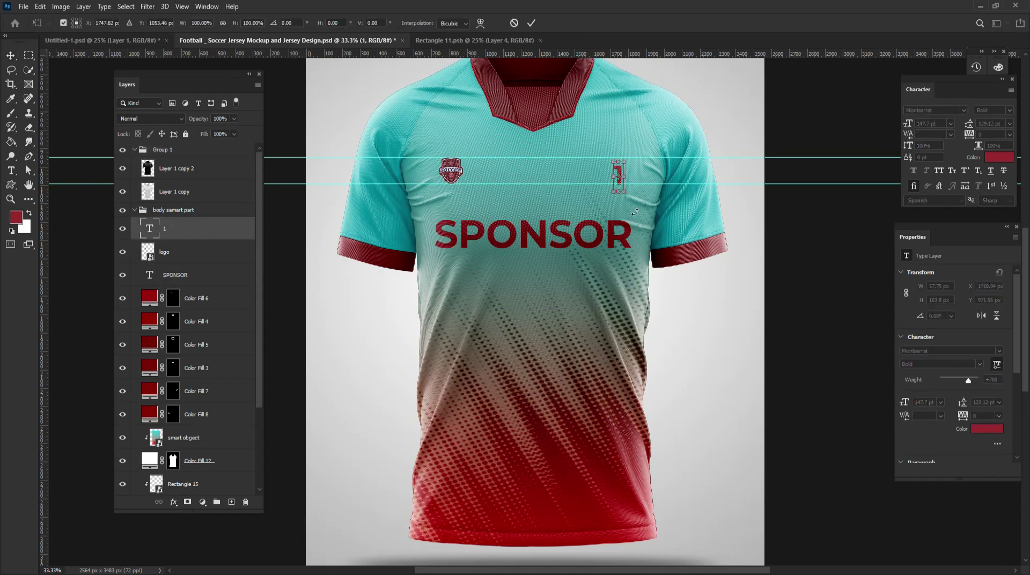
left_click_drag(627, 160, 628, 157)
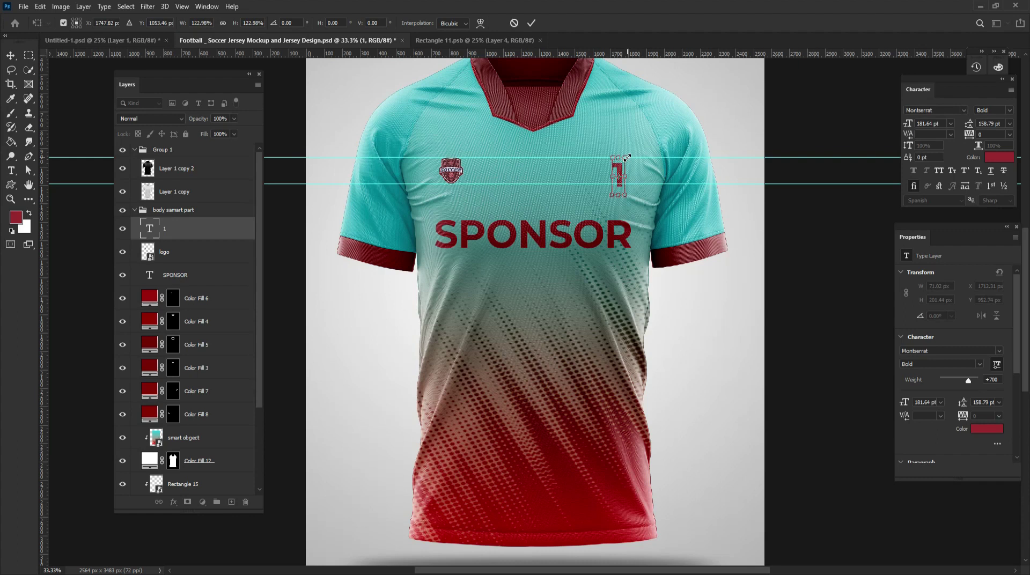
Step: Nudge the enlarged number 15 px up and 12 px left so it sits between the guides, level with the badge
key("Up")
key("Up")
key("Up")
key("Up")
key("Up")
key("Up")
key("Up")
key("Up")
key("Up")
key("Left")
key("Left")
key("Left")
key("Left")
key("Left")
key("Left")
key("Left")
key("Left")
key("Left")
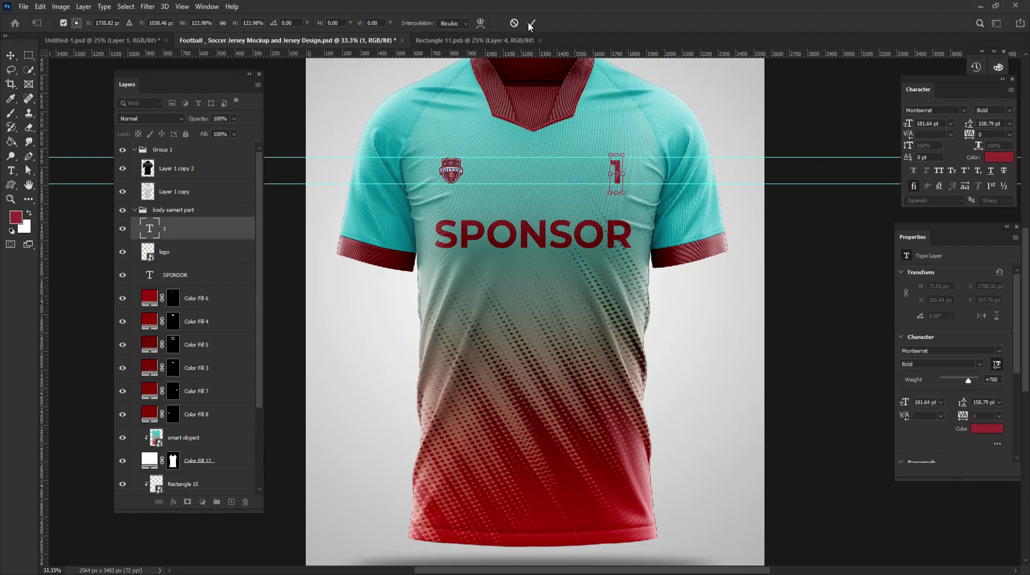
left_click(532, 22)
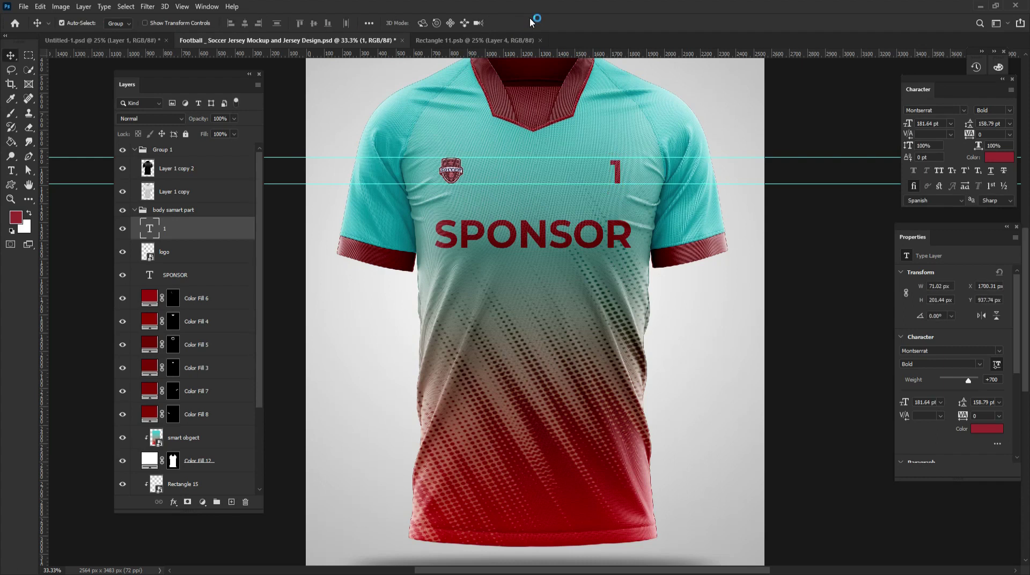
Step: Remove both horizontal guides from the jersey mockup, with the whole document in view
key("ctrl+0")
key("alt+bracketleft")
left_click_drag(753, 198, 769, 6)
left_click_drag(768, 218, 769, 5)
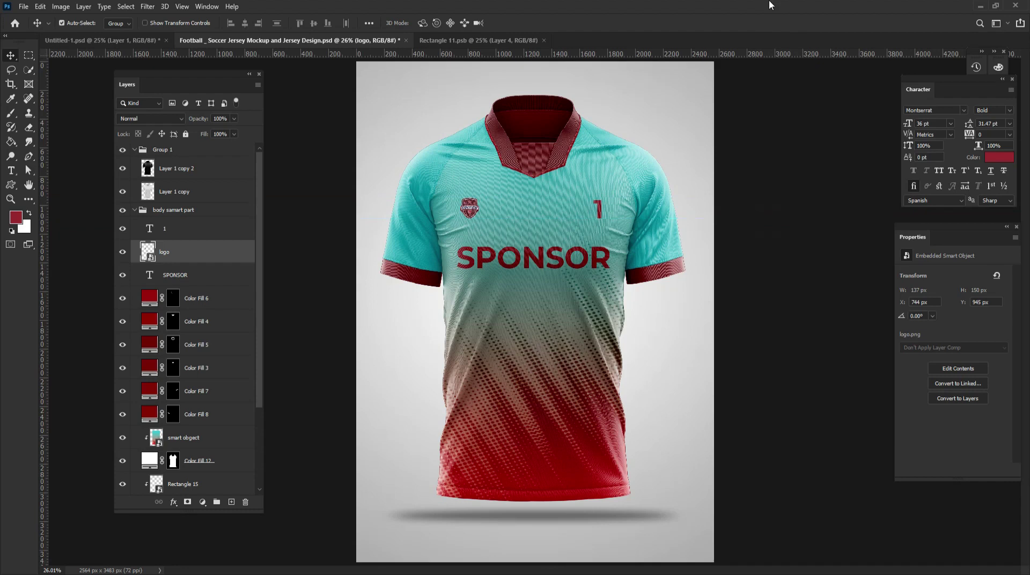
Step: Stamp all visible layers into a new merged layer above Group 1
left_click(172, 150)
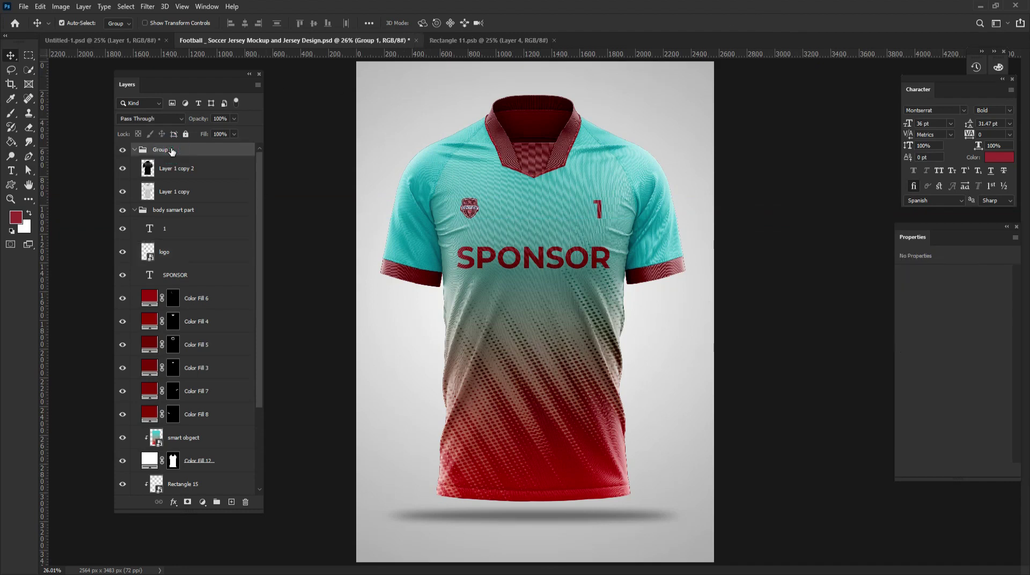
key("ctrl+shift+alt+e")
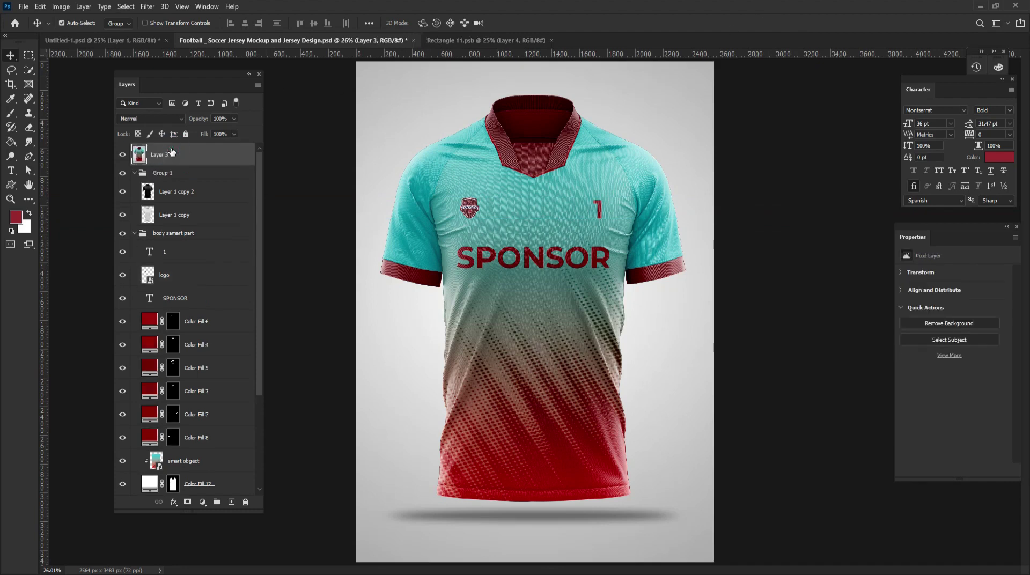